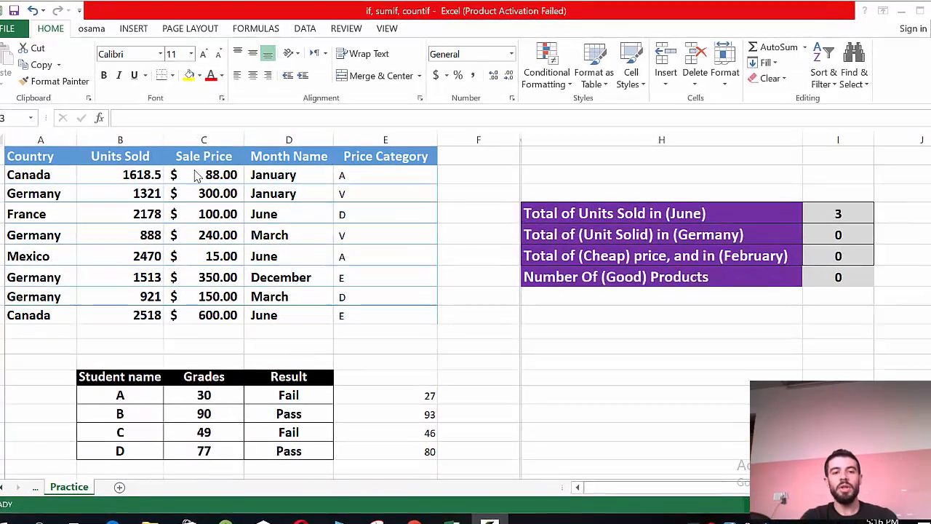
Step: Examine the Units Sold column and the June rows, from month name to units sold, for France, Mexico and Canada
left_click(143, 179)
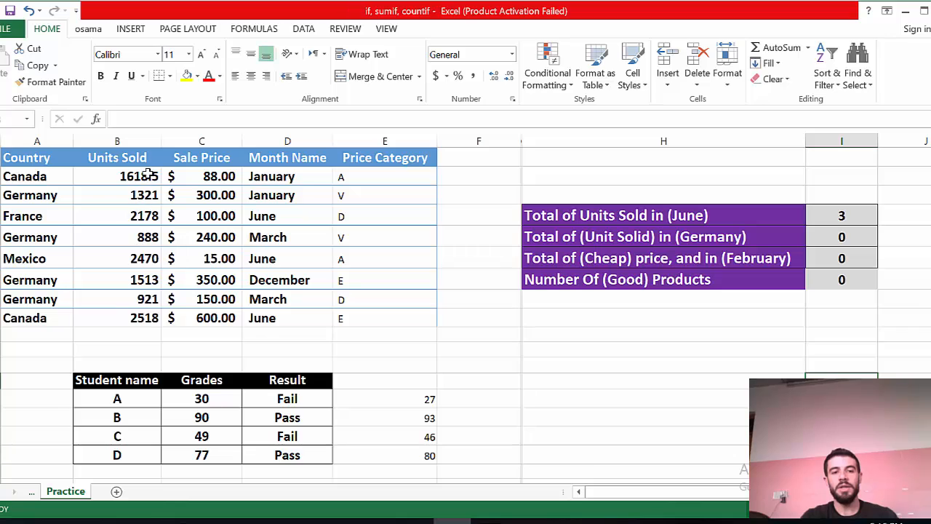
left_click_drag(142, 176, 138, 315)
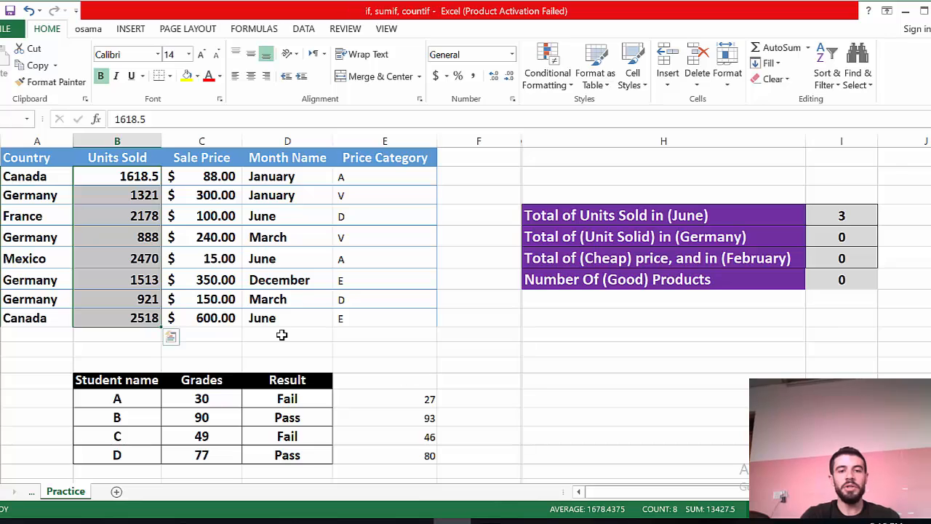
left_click(288, 251)
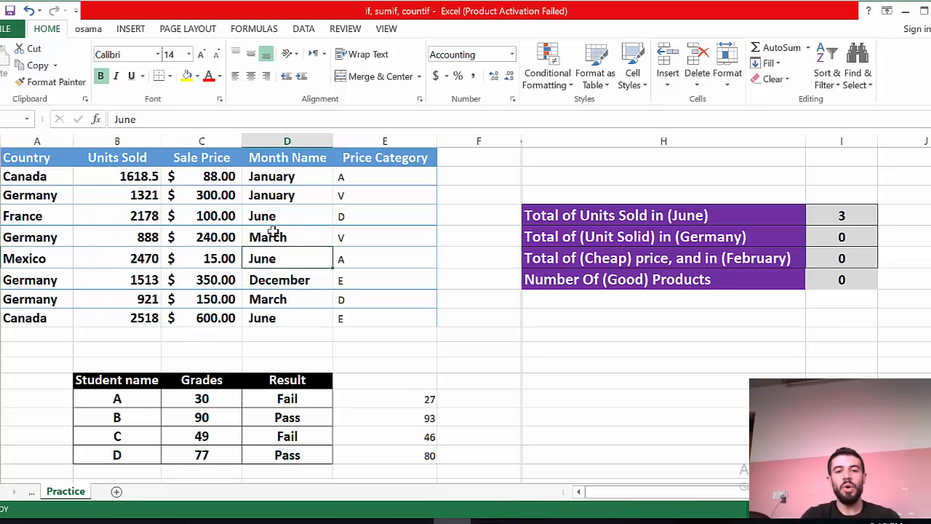
left_click_drag(262, 215, 122, 216)
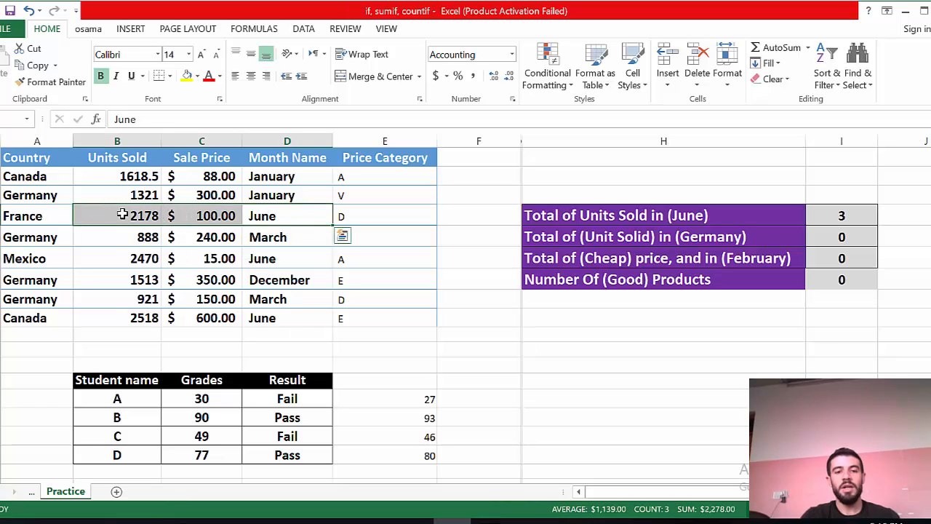
left_click_drag(270, 262, 157, 266)
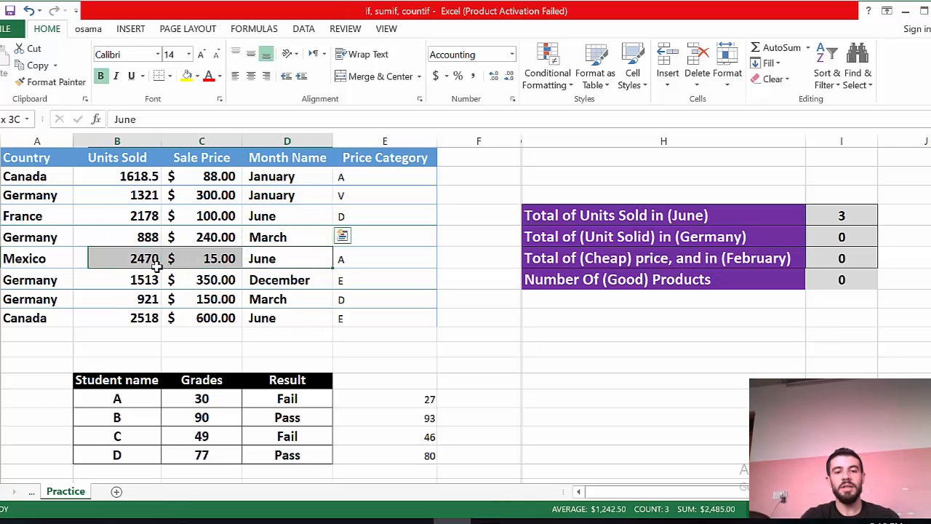
left_click_drag(249, 321, 130, 317)
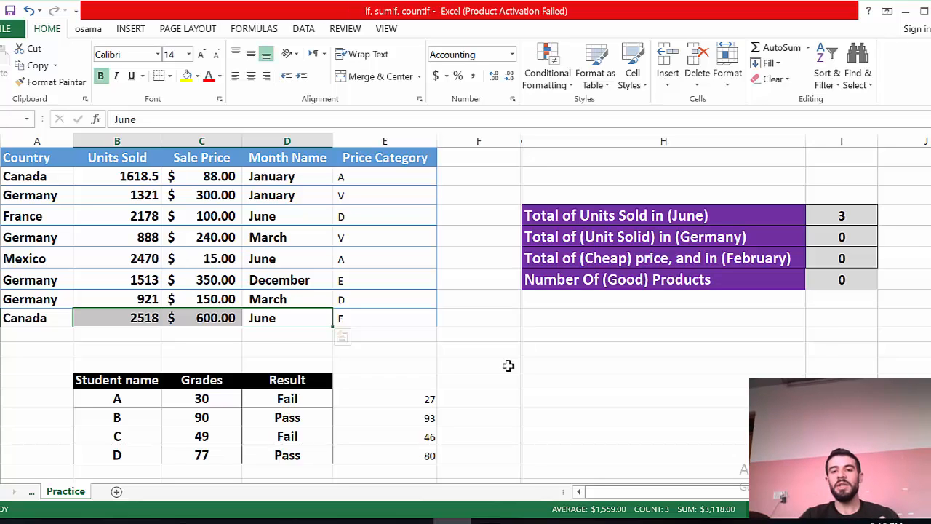
Step: Clear the result cell beside Total of Units Sold in (June)
left_click(851, 213)
key("BackSpace")
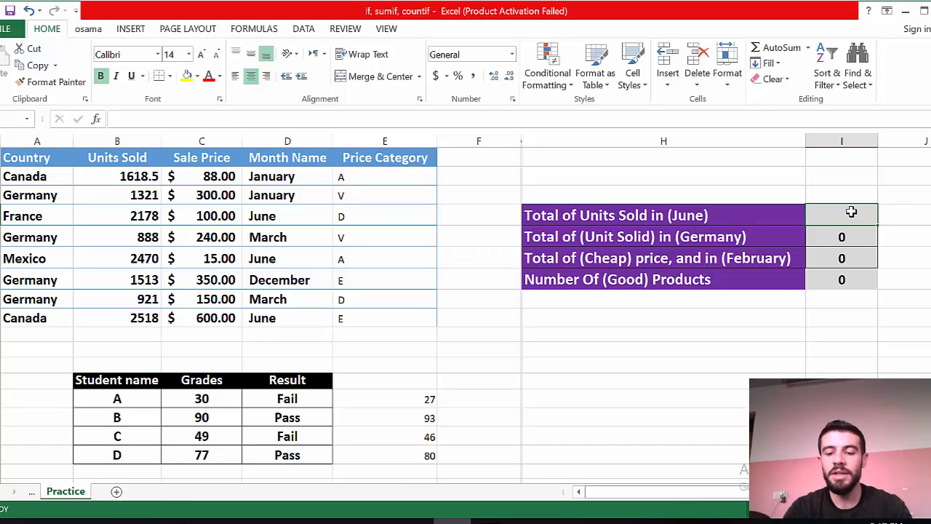
type("=سعة")
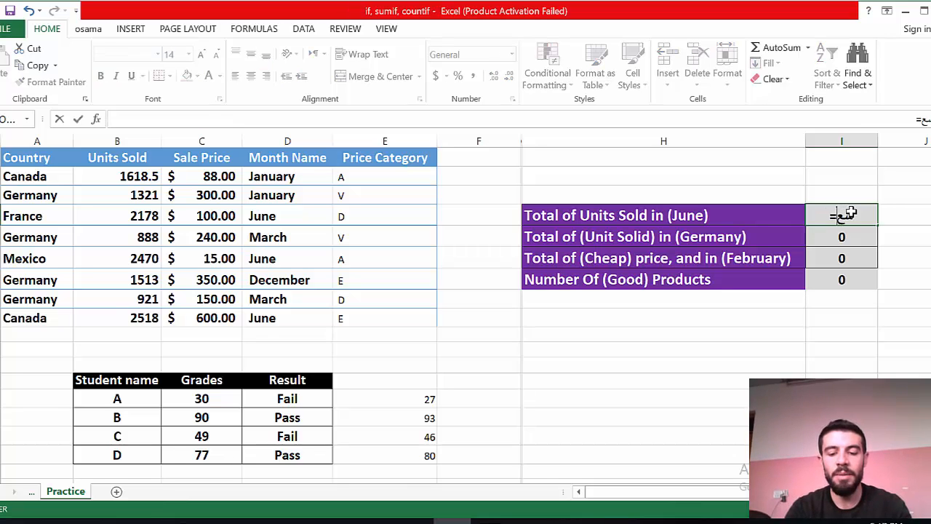
key("BackSpace")
key("BackSpace")
key("BackSpace")
key("BackSpace")
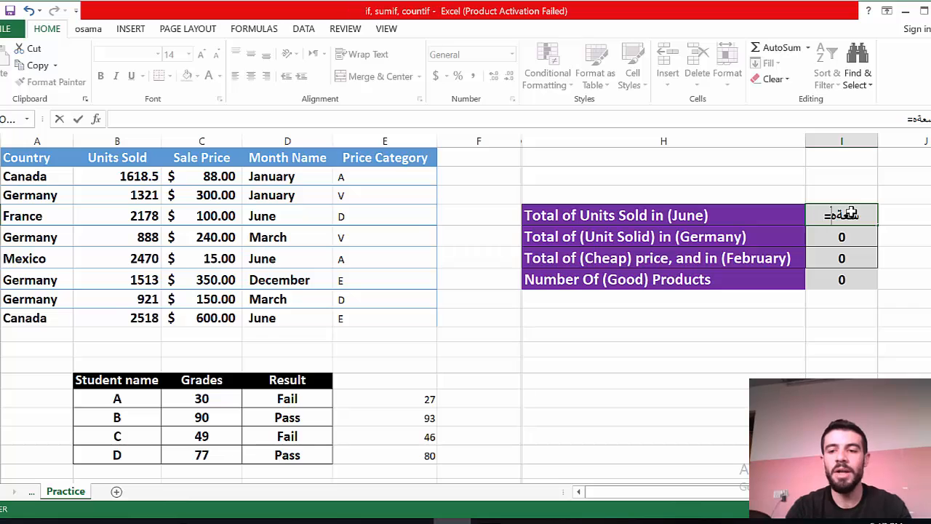
Step: Write the formula =sumif(D2:D9,"June",B2:B9) in the cell for Total of Units Sold in (June)
type("=su")
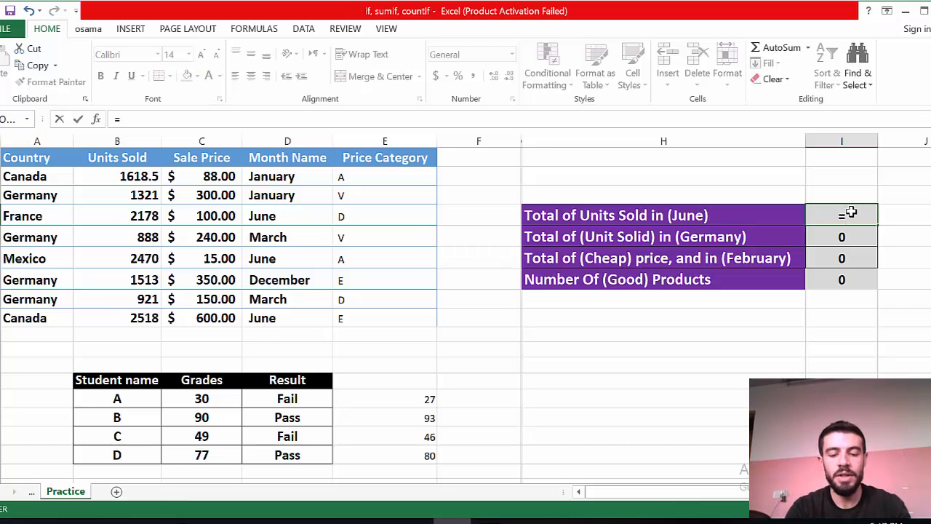
type("mif(")
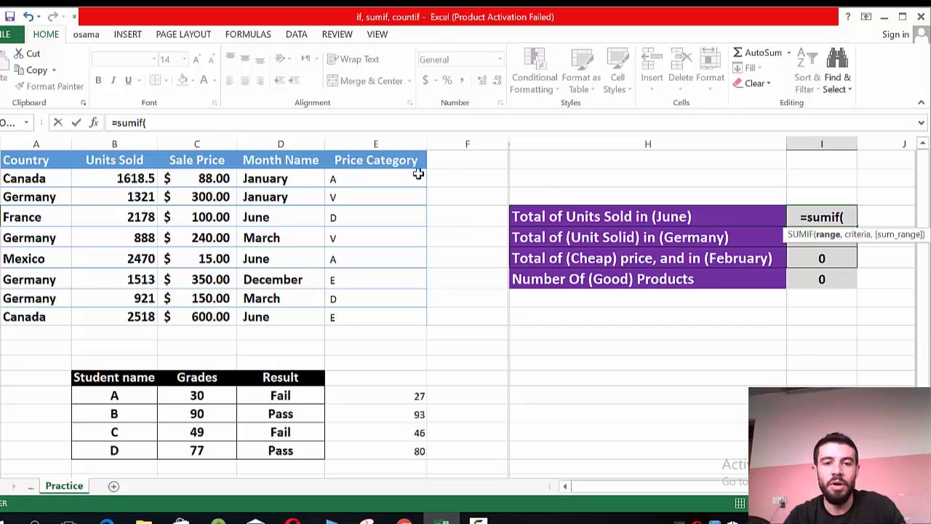
left_click(253, 181)
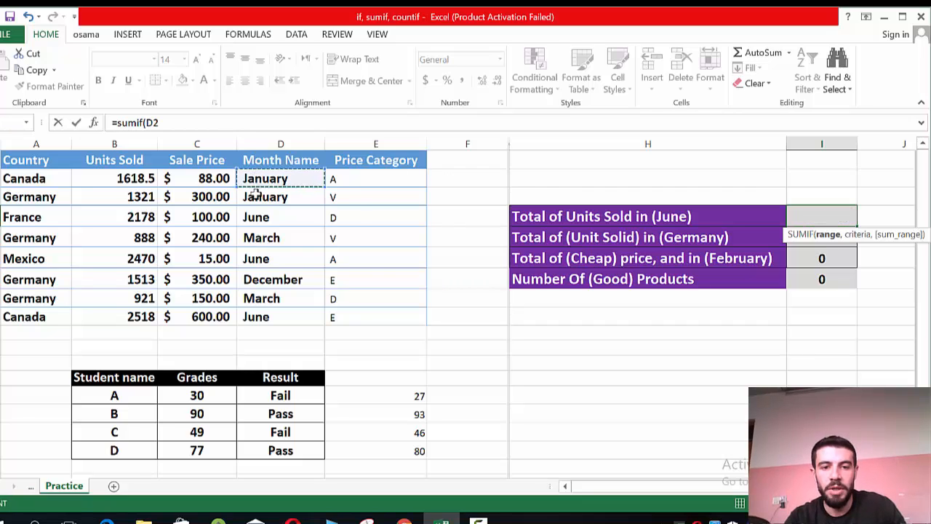
left_click_drag(255, 193, 255, 317)
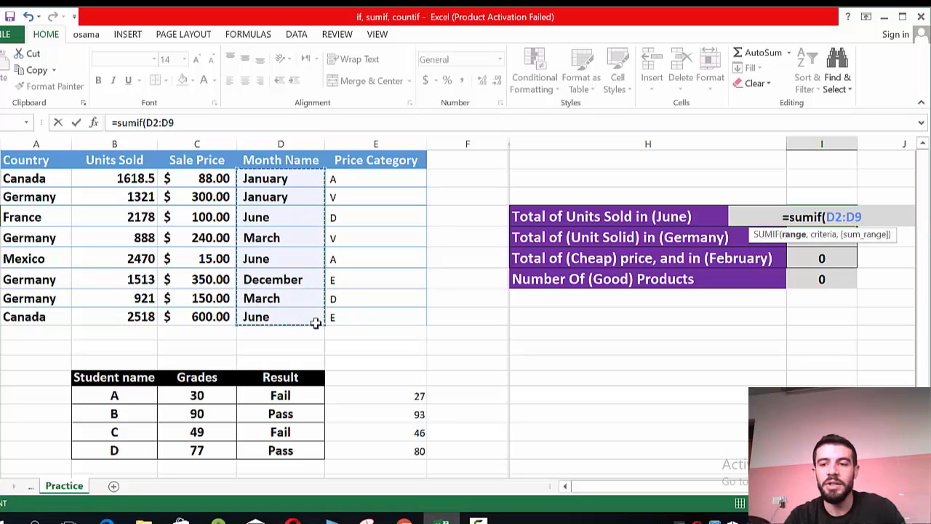
left_click_drag(315, 323, 317, 324)
type(",")
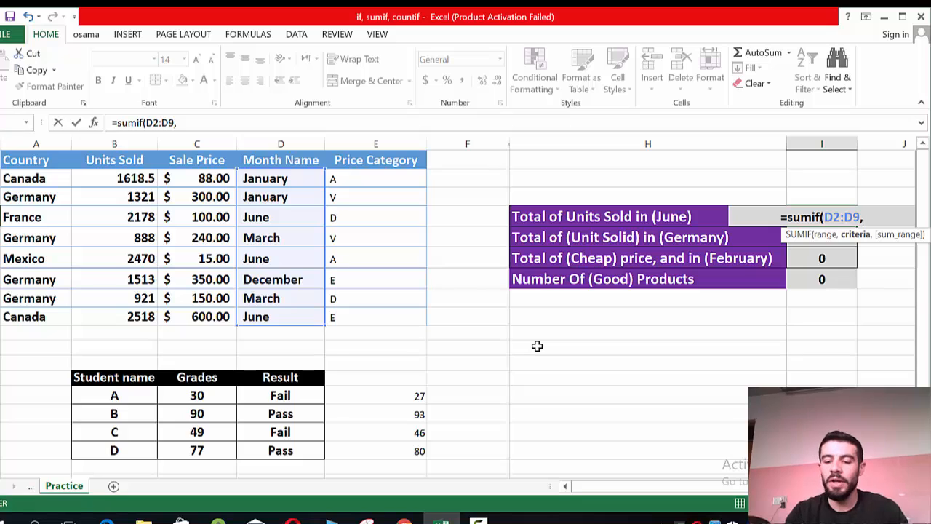
type("\"")
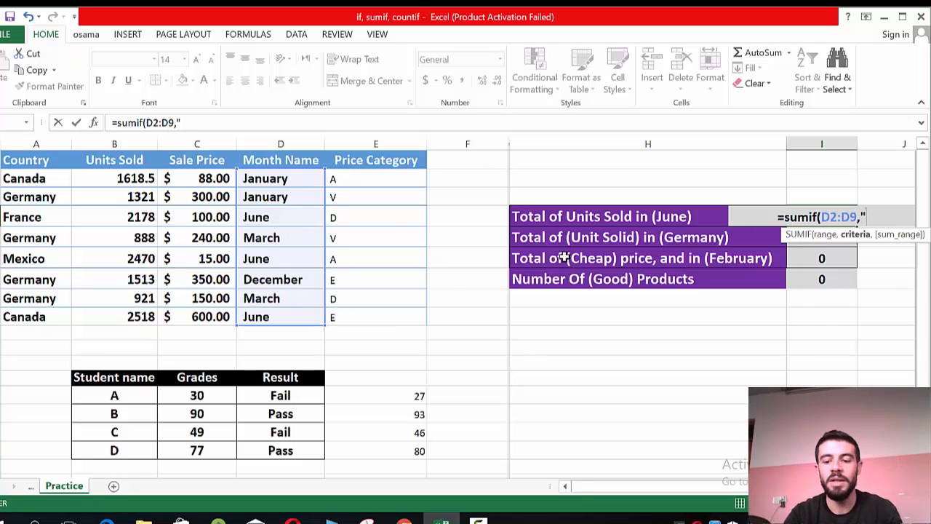
type("June")
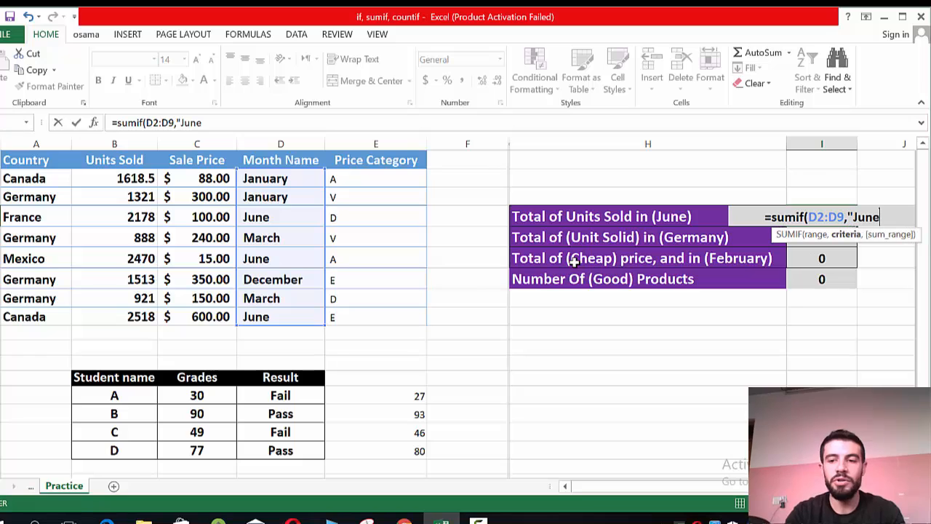
type("\"")
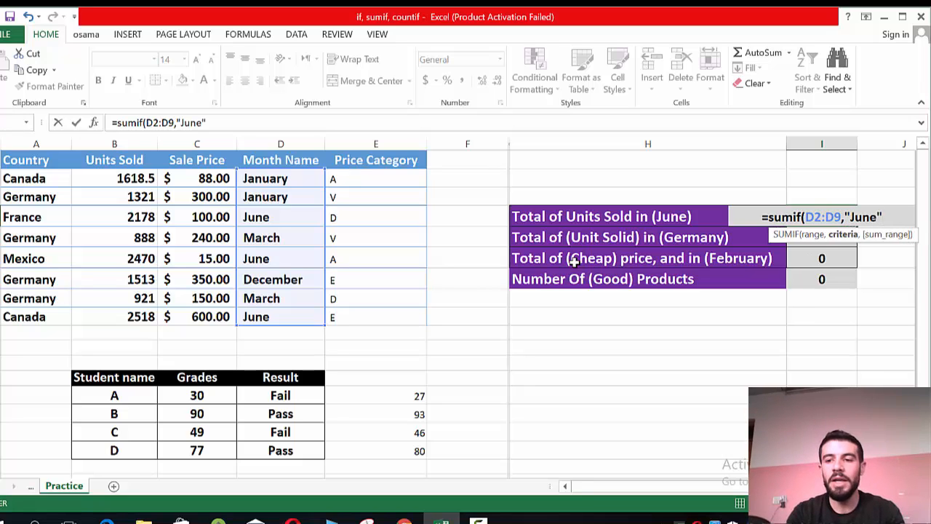
type(",")
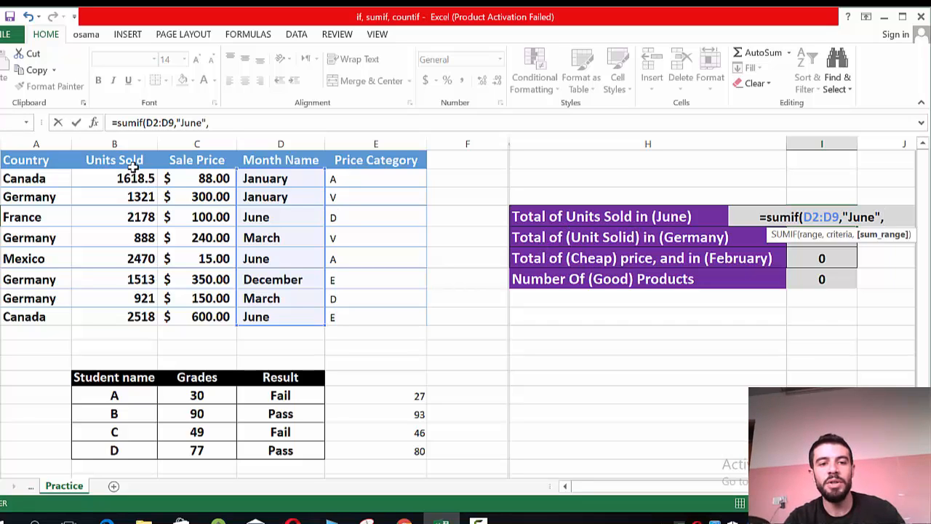
left_click_drag(131, 178, 127, 315)
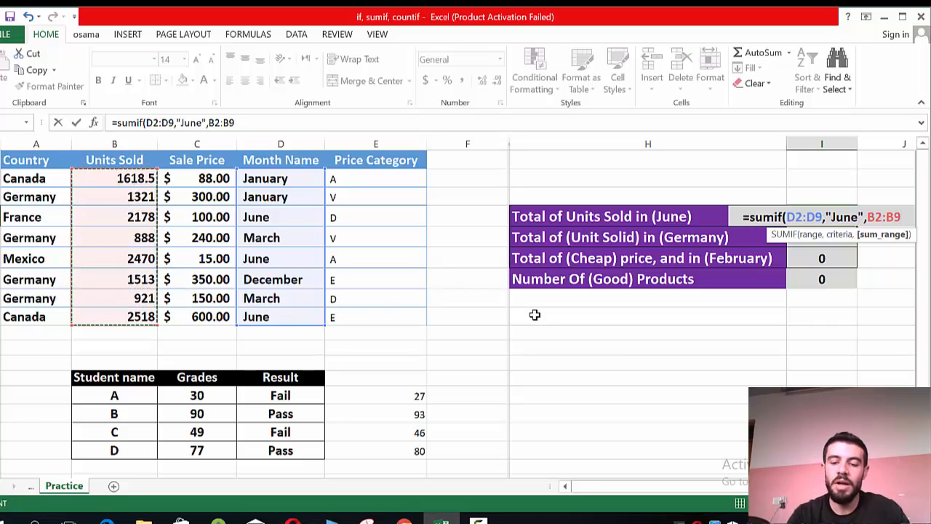
type(")")
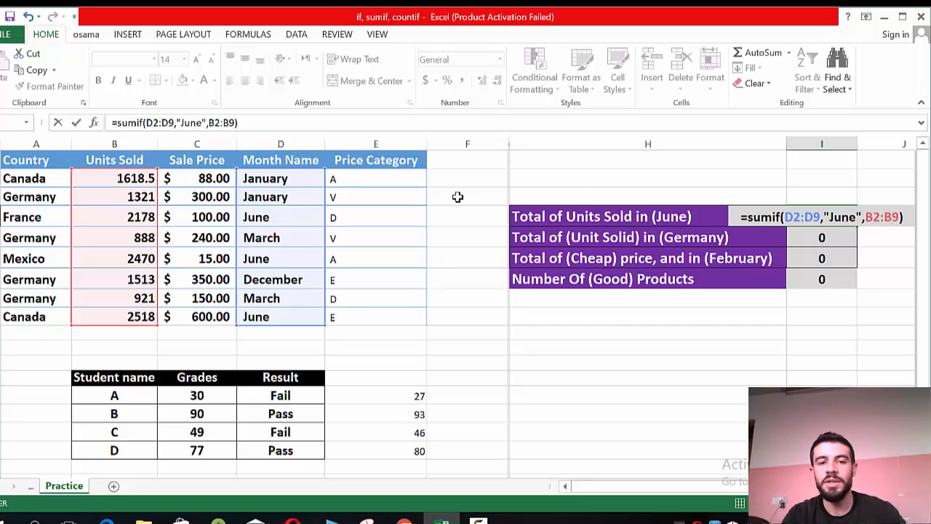
Step: Replace the "June" text criterion with a reference to cell D4 and enter the June SUMIF formula
left_click(859, 217)
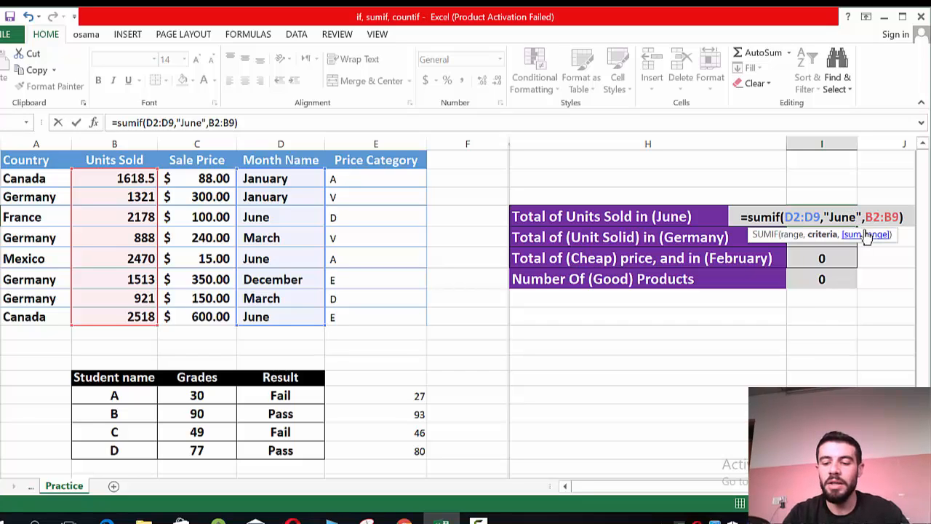
key("BackSpace")
key("BackSpace")
key("BackSpace")
key("BackSpace")
key("BackSpace")
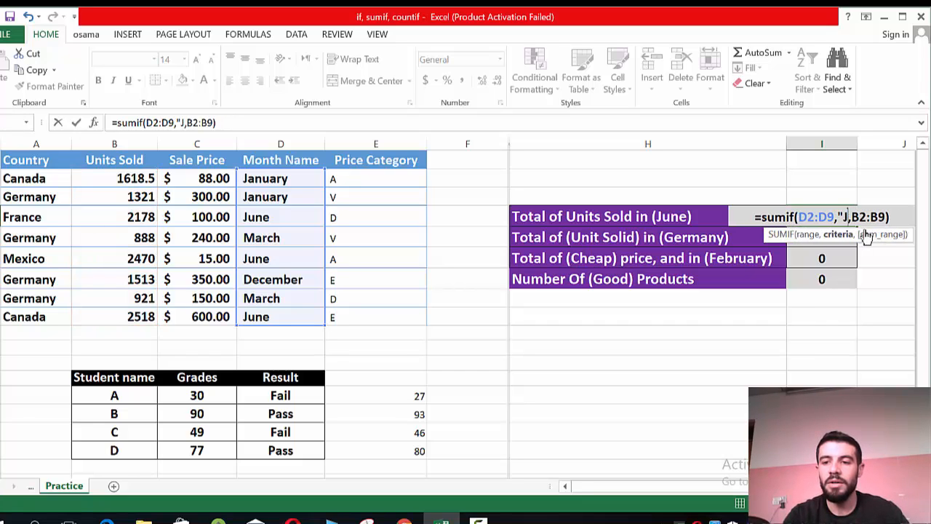
key("BackSpace")
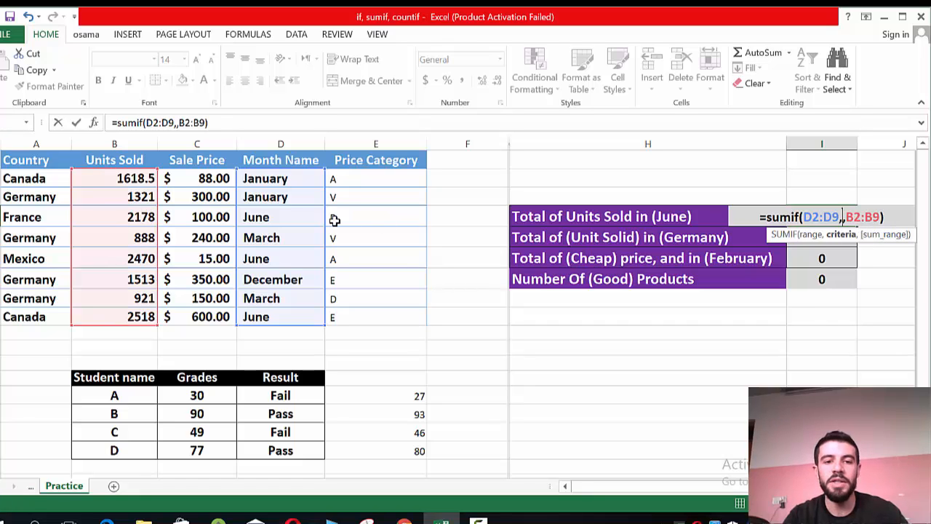
left_click(306, 218)
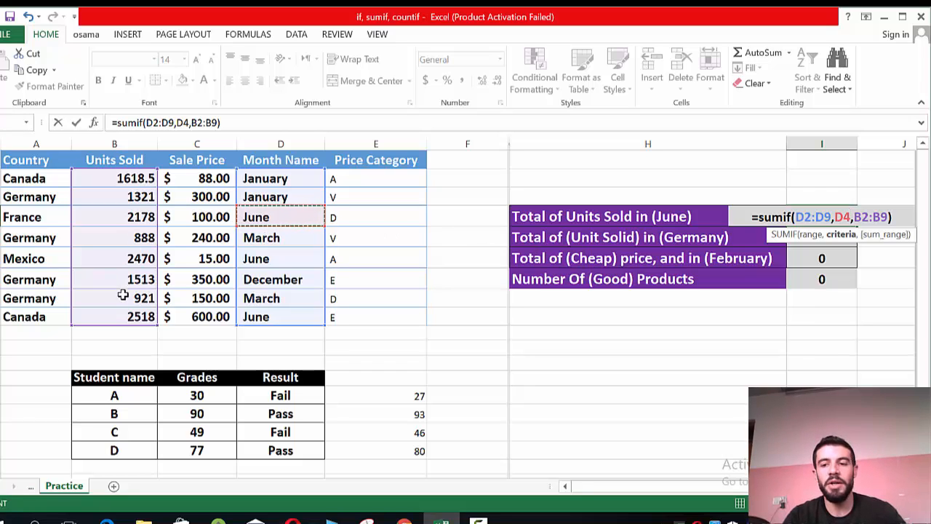
key("Return")
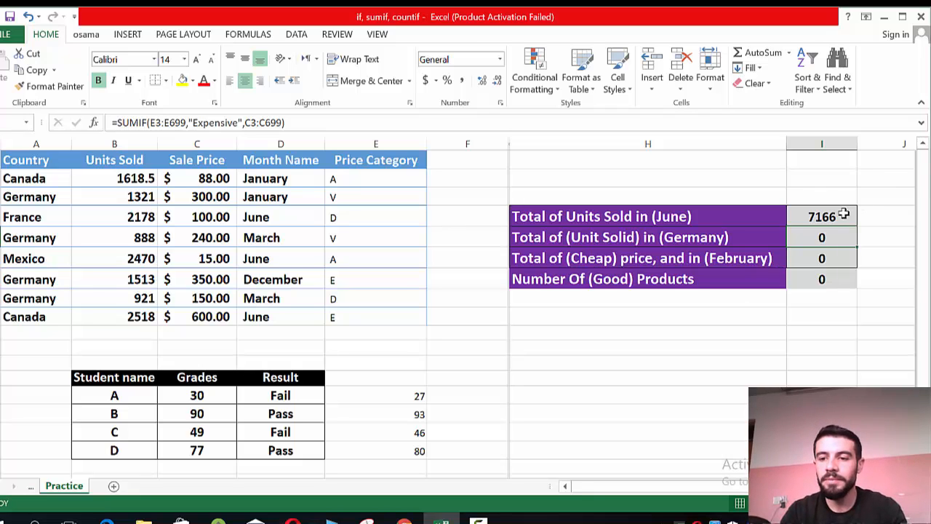
Step: Enter =sumif(A2:A9,A5,B2:B9) in the cell for the total of units sold in Germany
type("=")
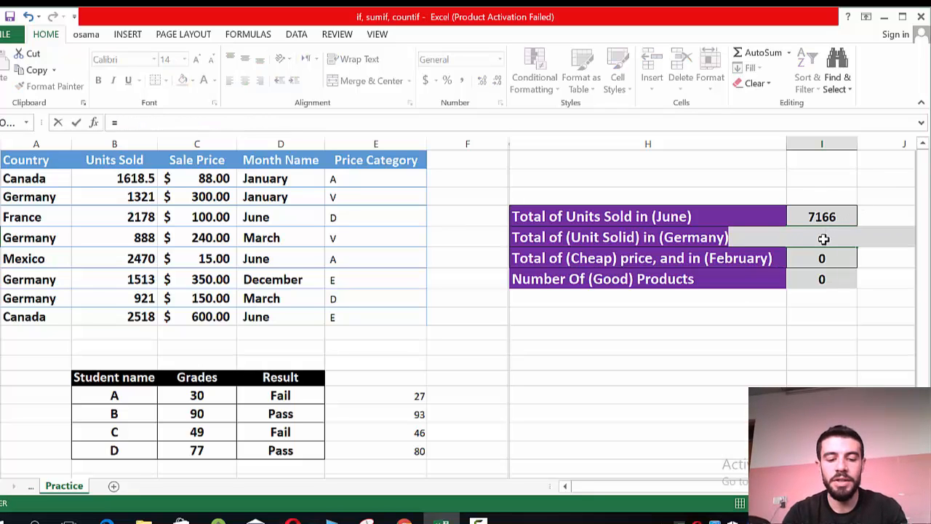
type("sumif")
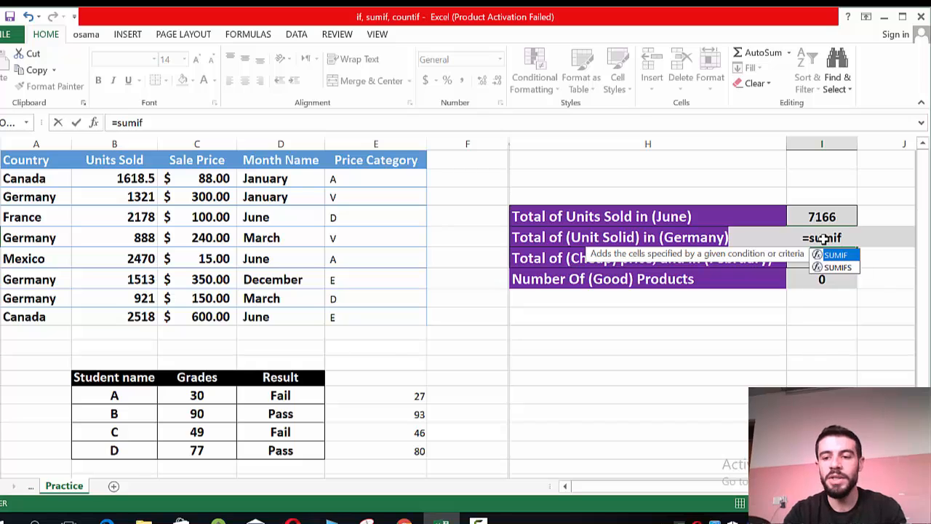
type("(")
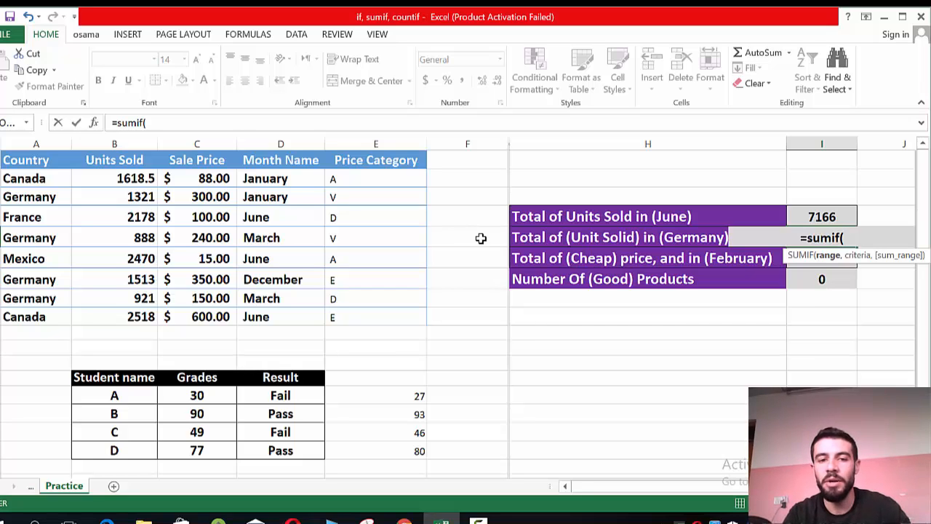
left_click_drag(37, 178, 37, 316)
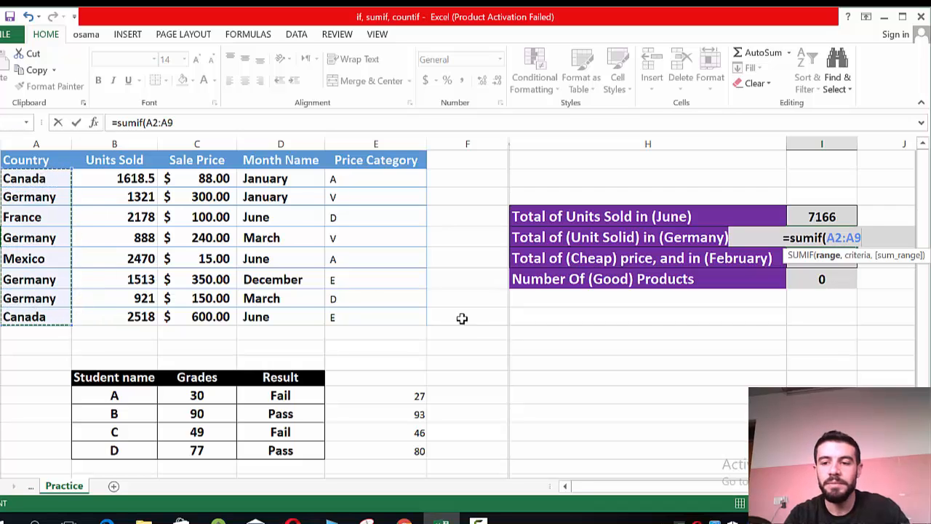
type(",")
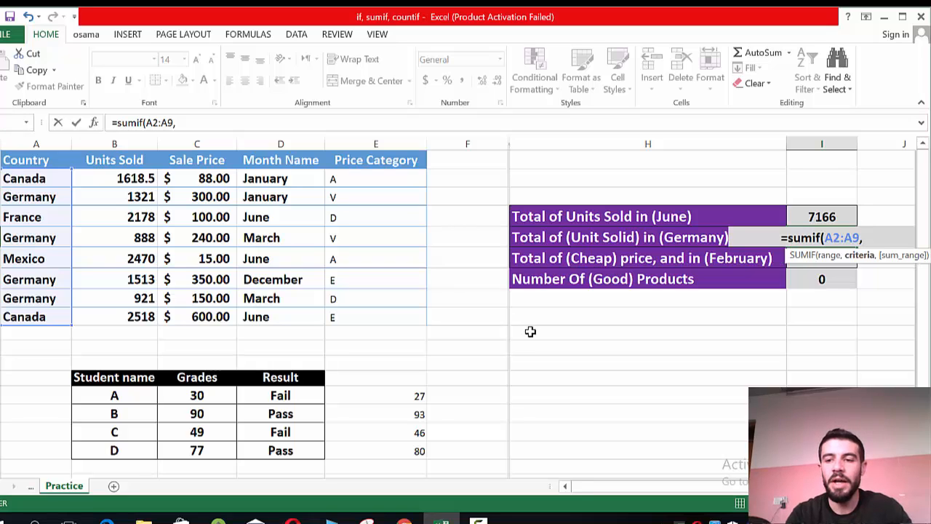
type("\"")
key("BackSpace")
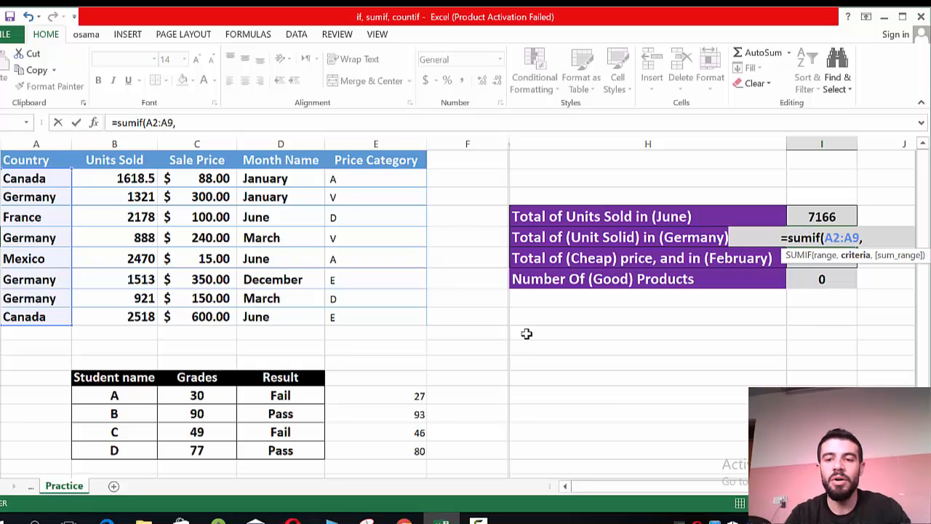
left_click(56, 237)
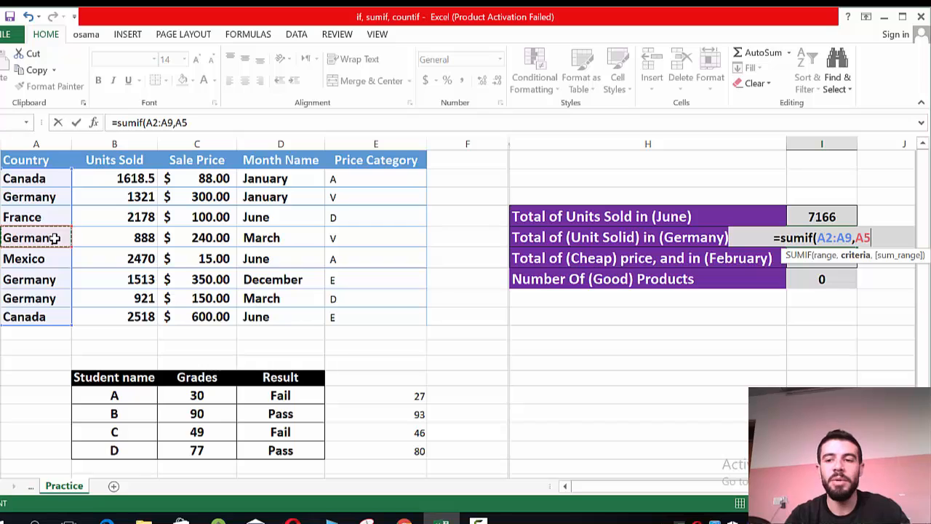
type(",")
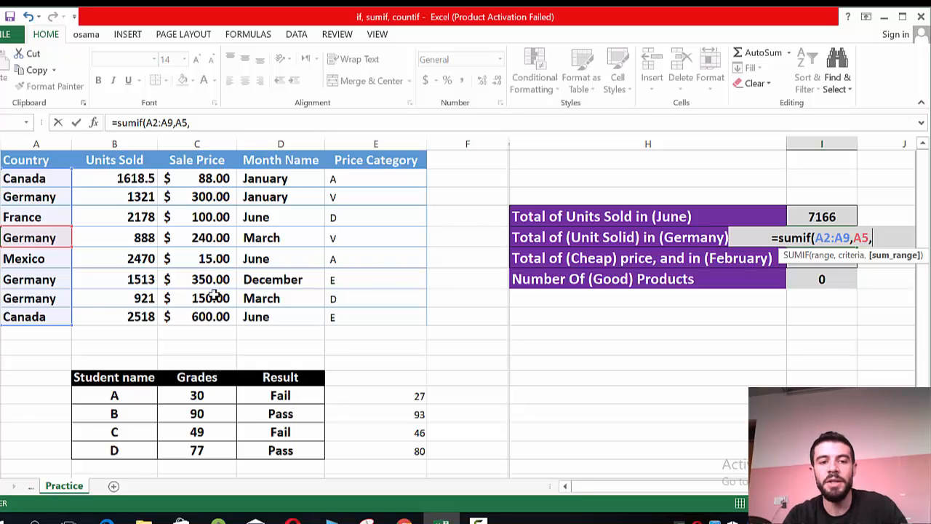
left_click_drag(114, 179, 129, 316)
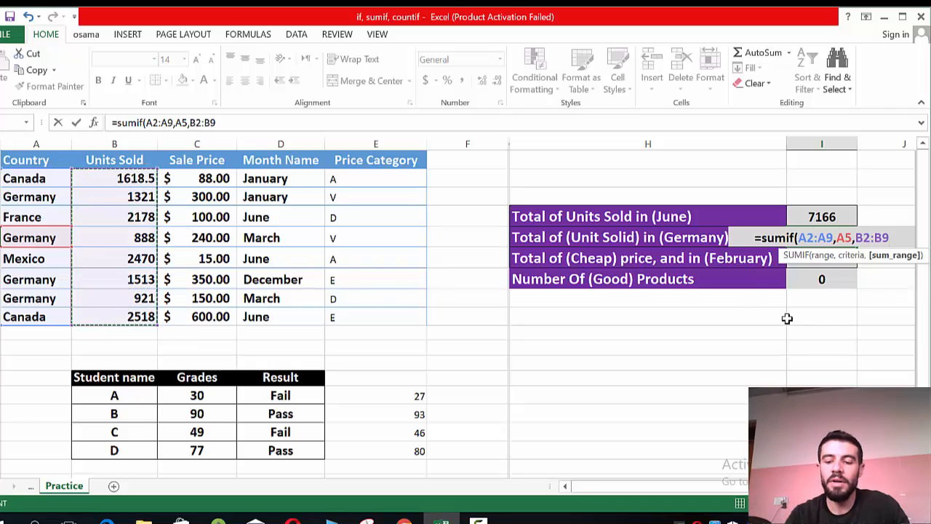
type(")")
key("Return")
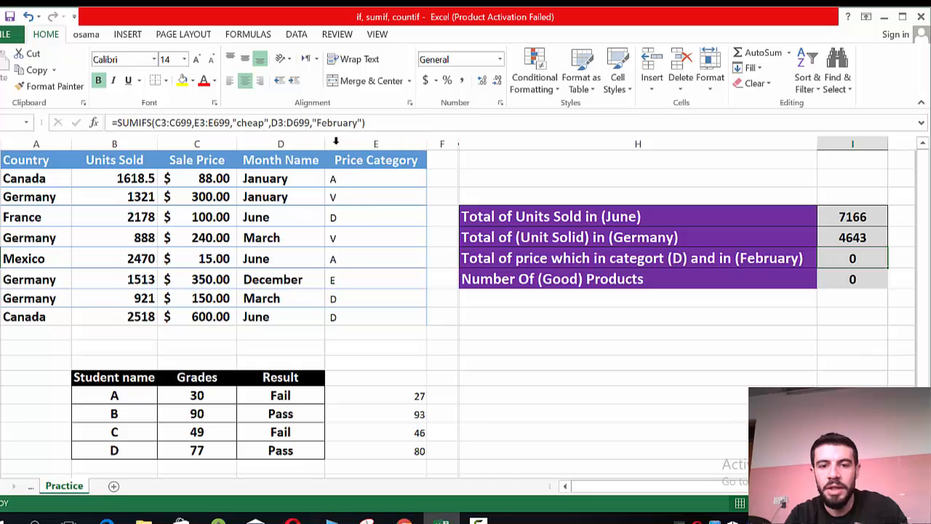
Step: Change (February) to (June) in the label for the total price in category (D)
left_click(337, 298)
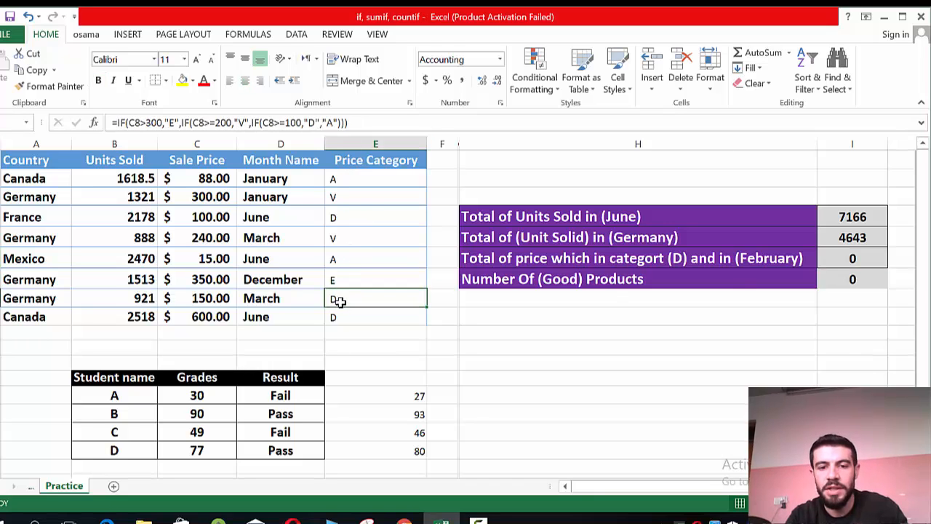
left_click(339, 317)
left_click(339, 216)
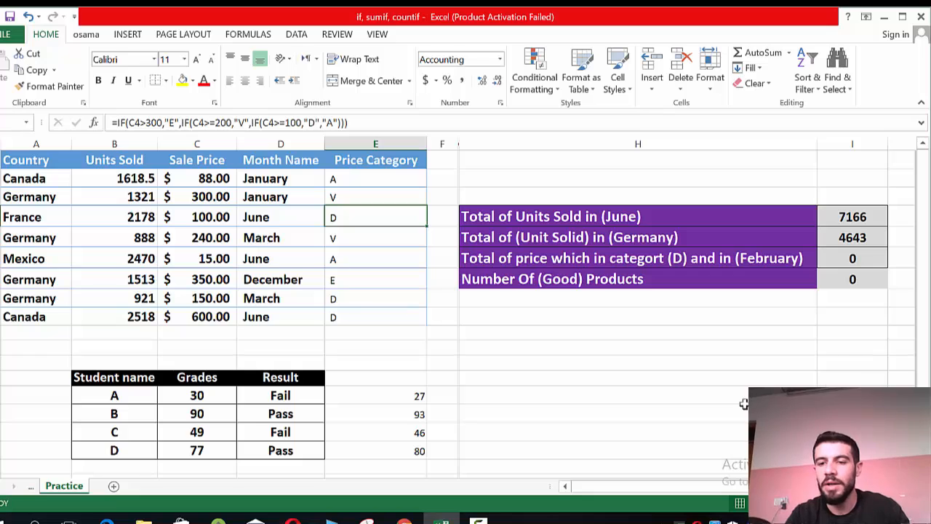
left_click(352, 298)
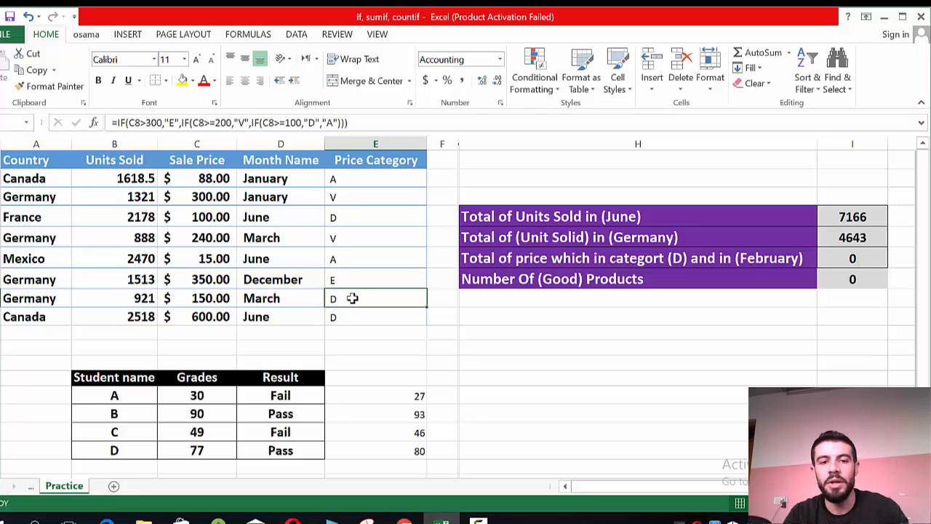
left_click(770, 258)
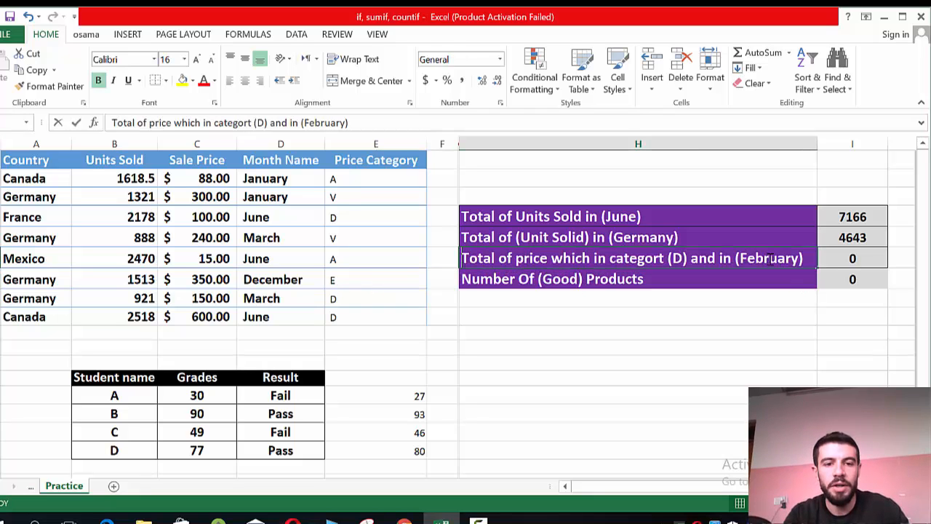
double_click(769, 258)
double_click(769, 258)
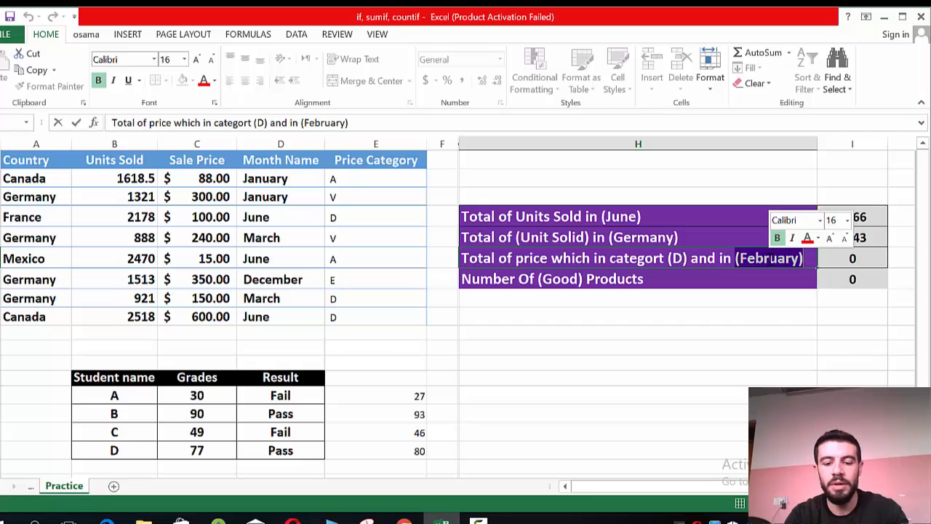
type("(June)")
key("Return")
left_click(721, 393)
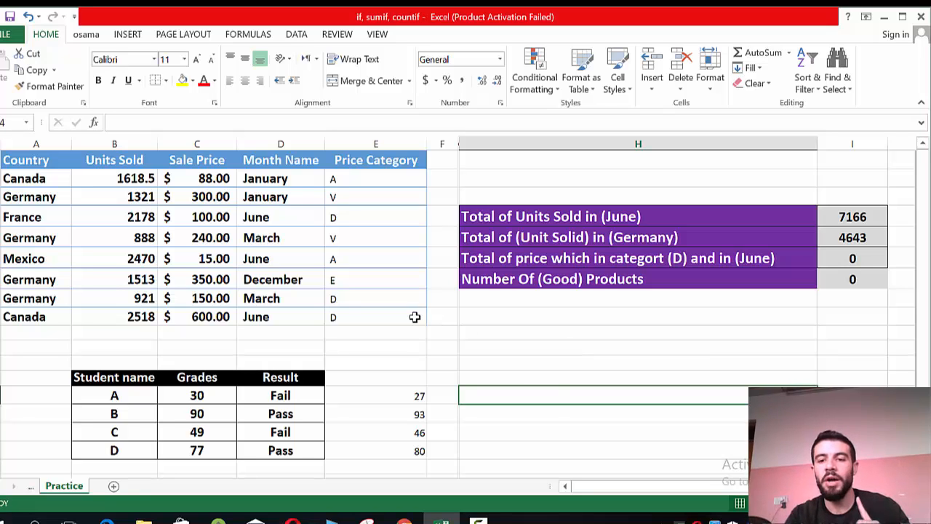
left_click(360, 300)
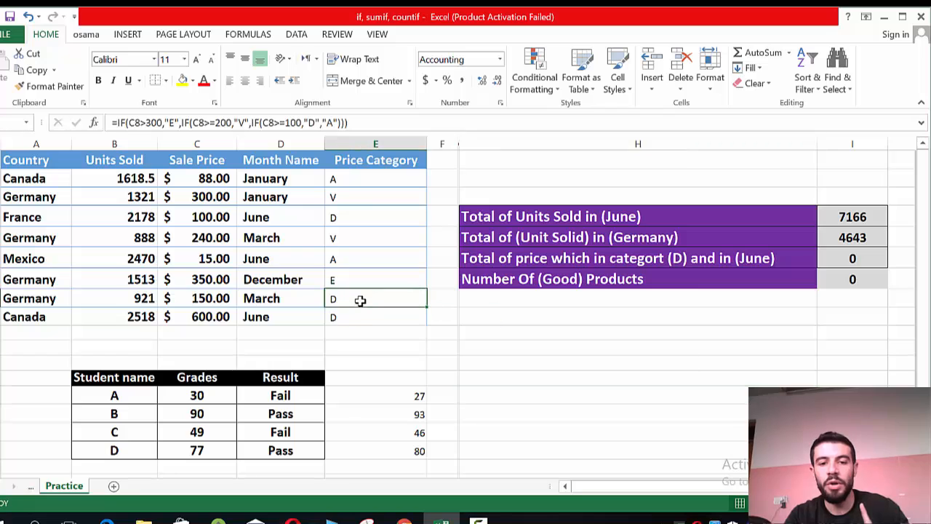
left_click(359, 308)
left_click(365, 219)
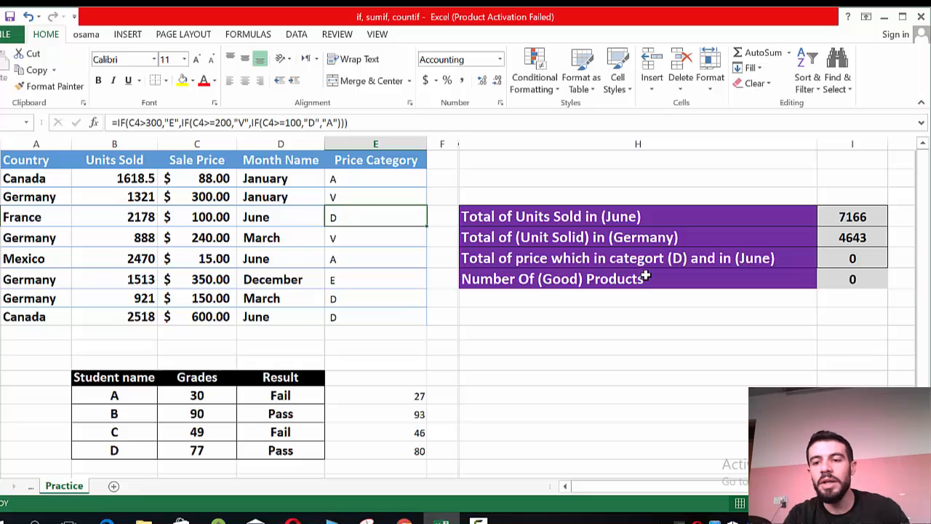
left_click(835, 260)
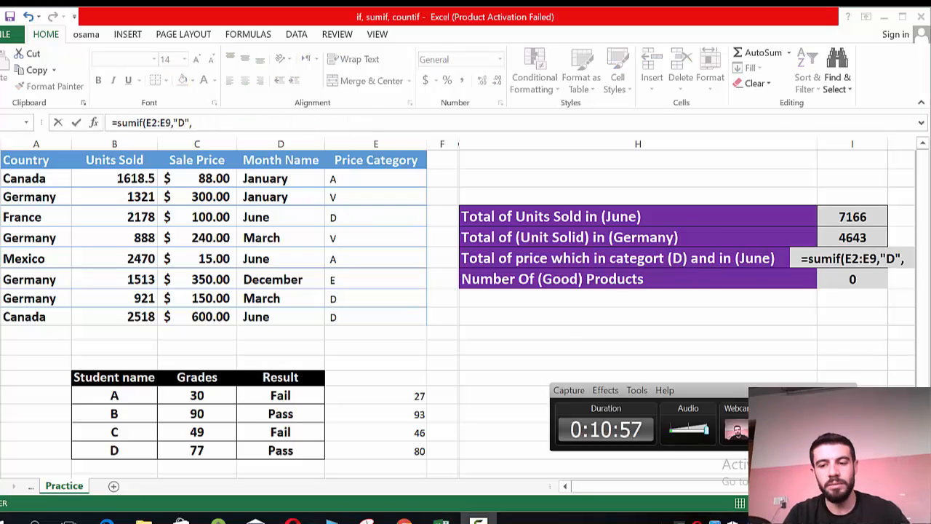
left_click(852, 280)
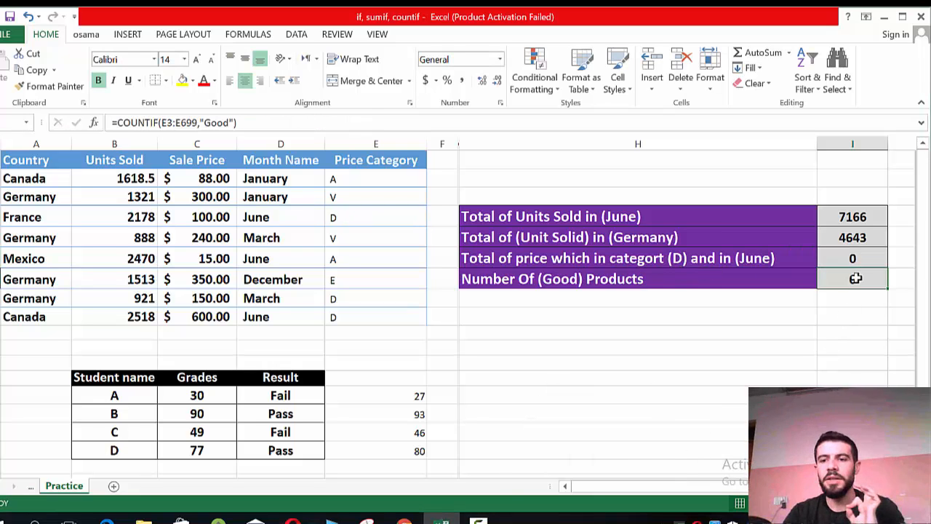
Step: Start a SUMIFS formula in the cell for the category (D) and June price total, summing C2:C9 where E2:E9 is "D"
left_click(852, 258)
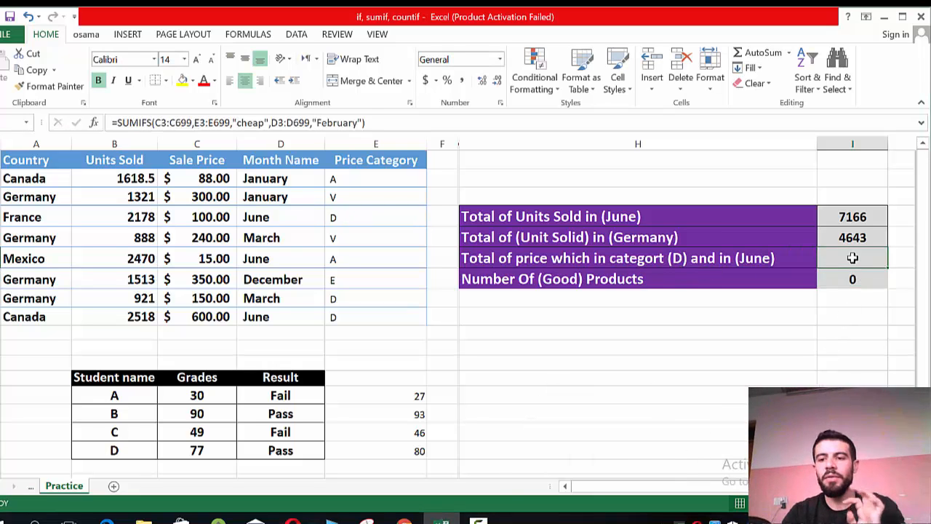
type("=")
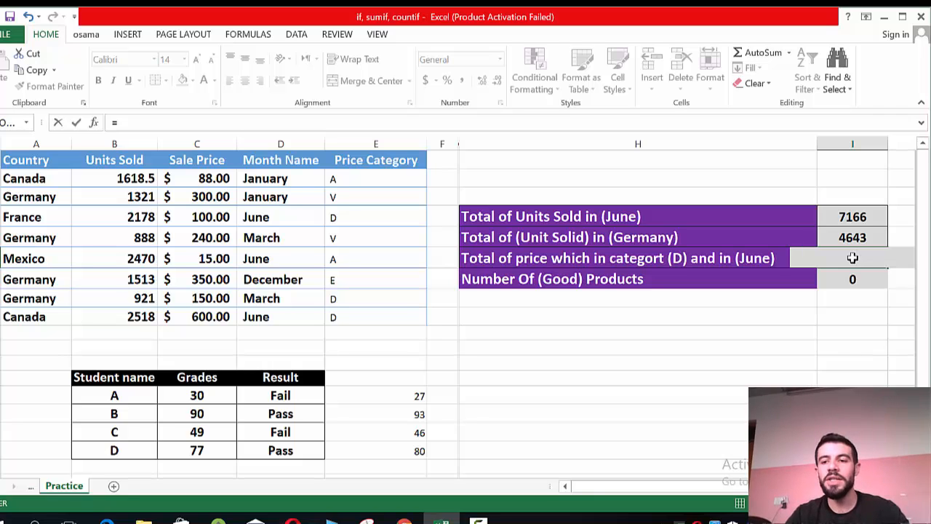
type("sum")
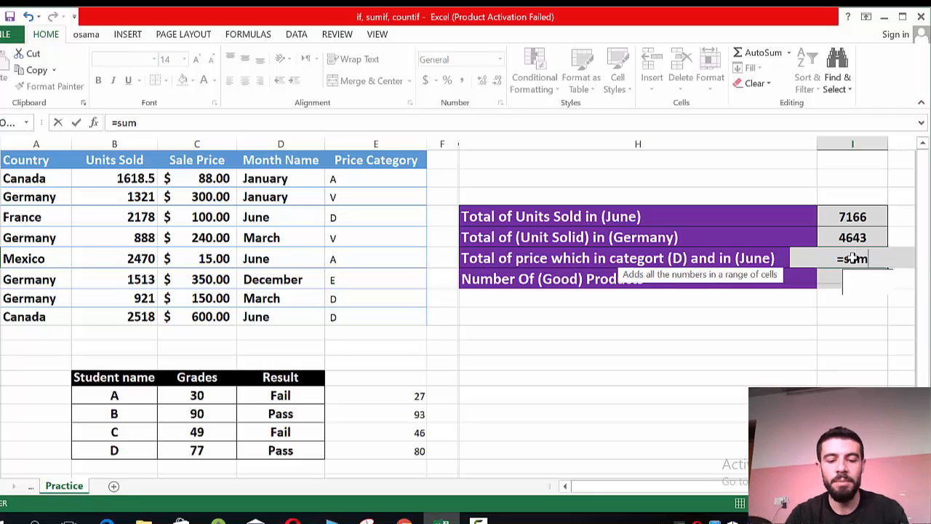
type("ifs")
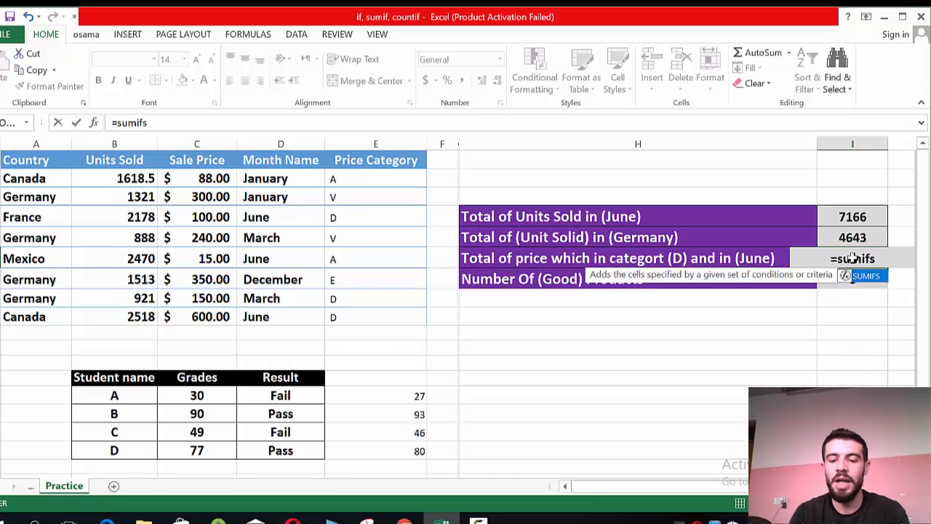
type("(")
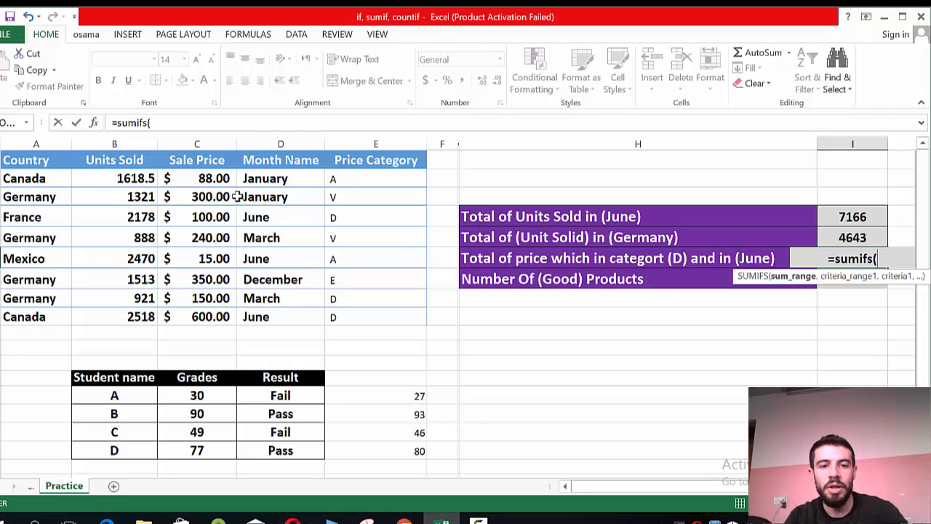
left_click_drag(210, 178, 215, 317)
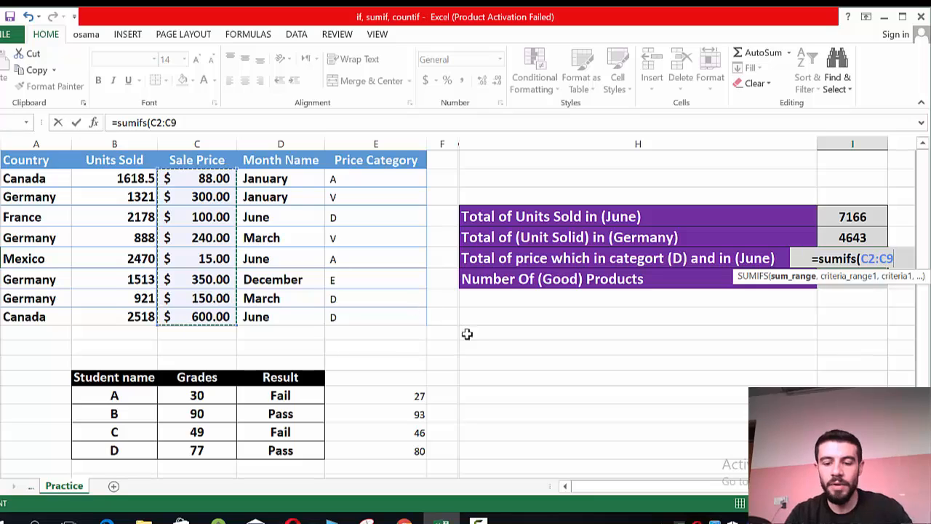
type(",")
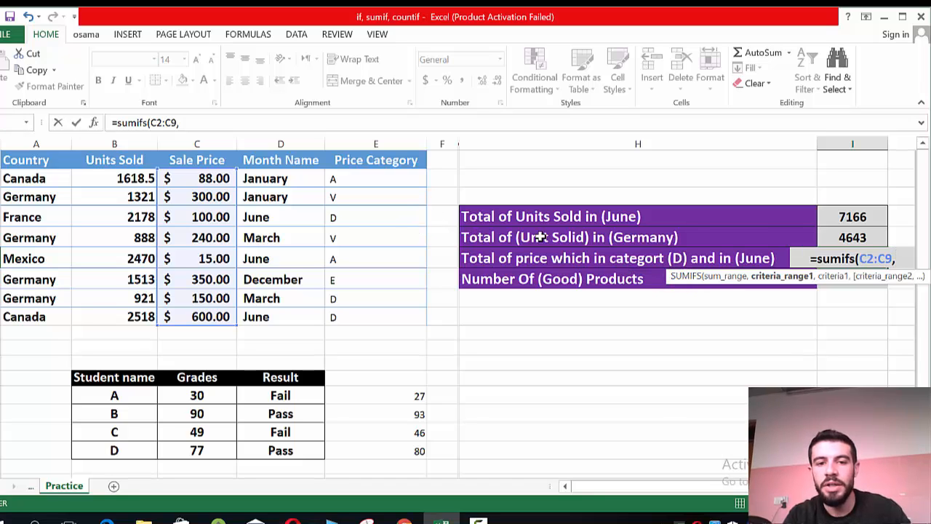
left_click_drag(411, 182, 416, 316)
type(",")
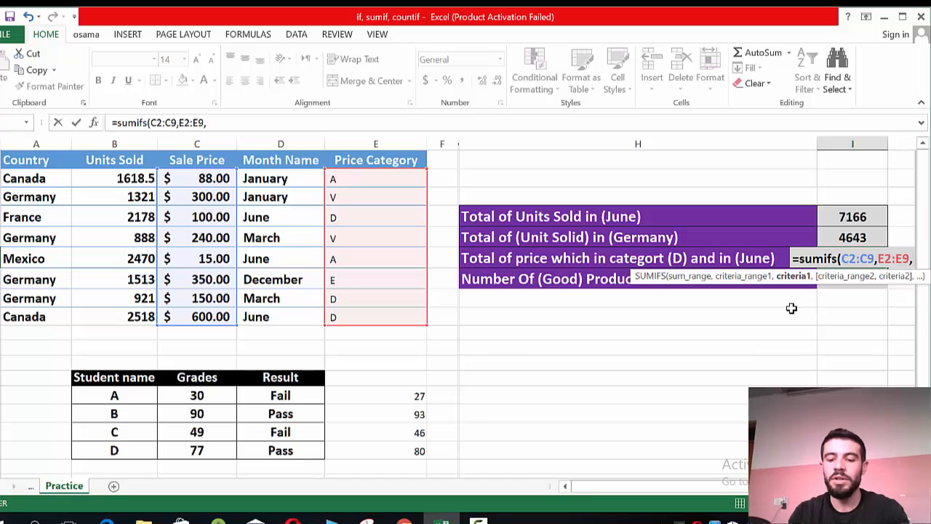
type("\"D")
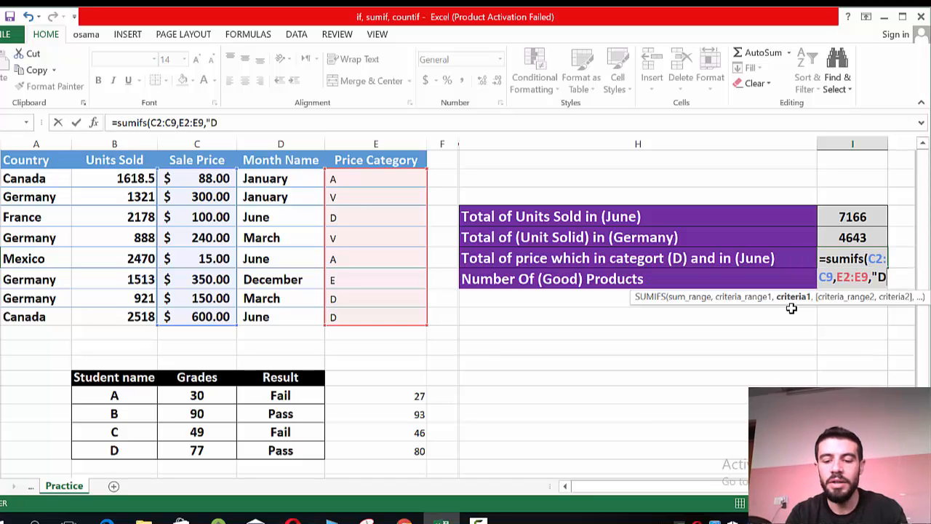
type("\",")
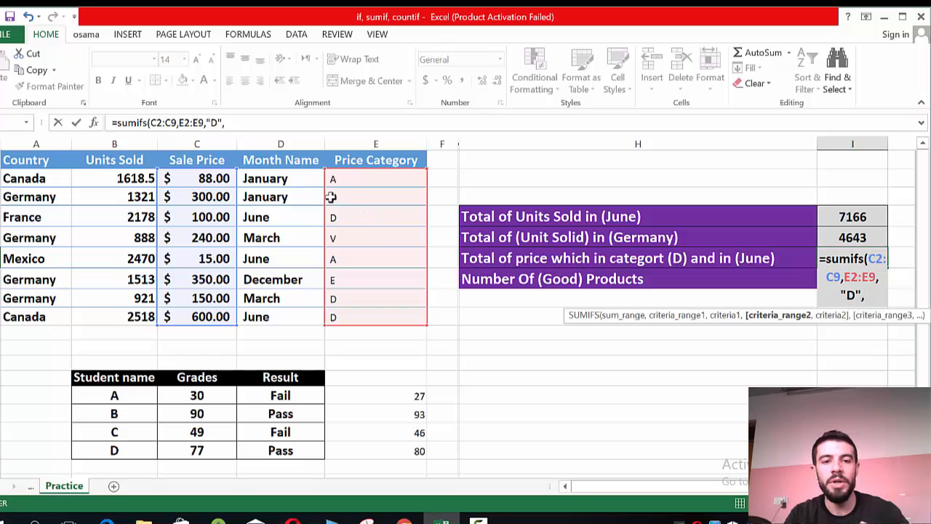
Step: Add the second condition D2:D9,"June" to the SUMIFS formula and enter it
left_click_drag(297, 182, 298, 314)
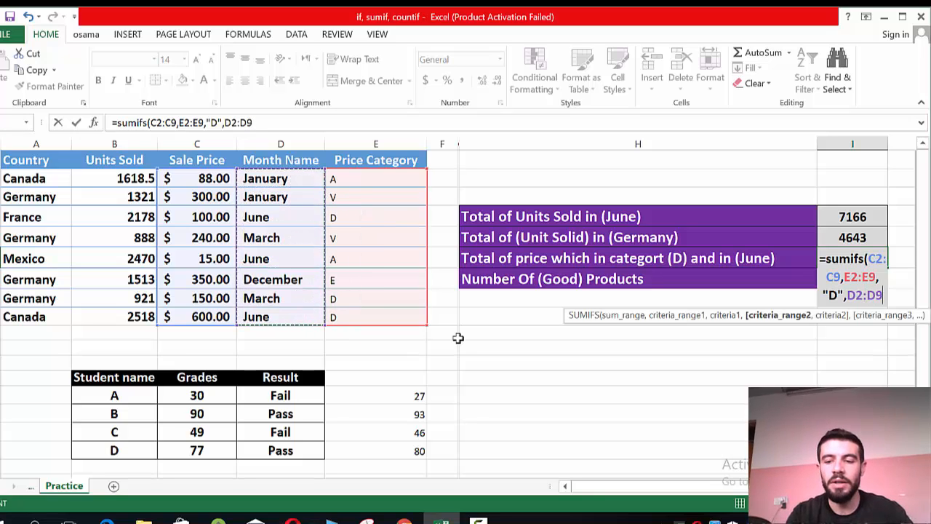
type(",")
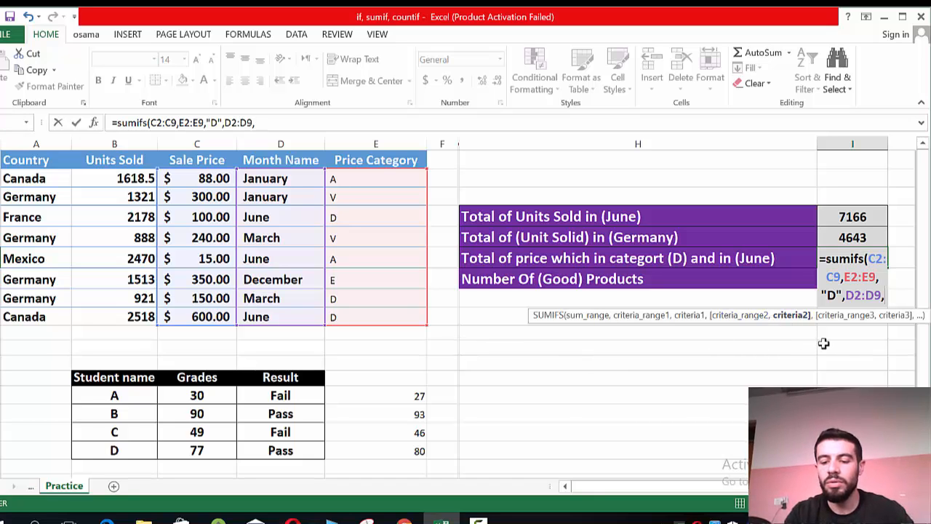
type("\"")
type("Ju")
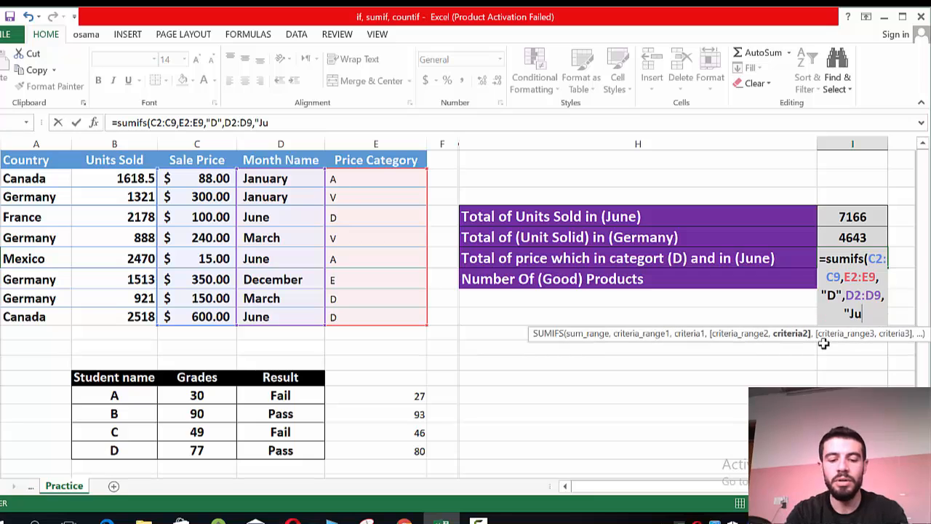
type("ne\")")
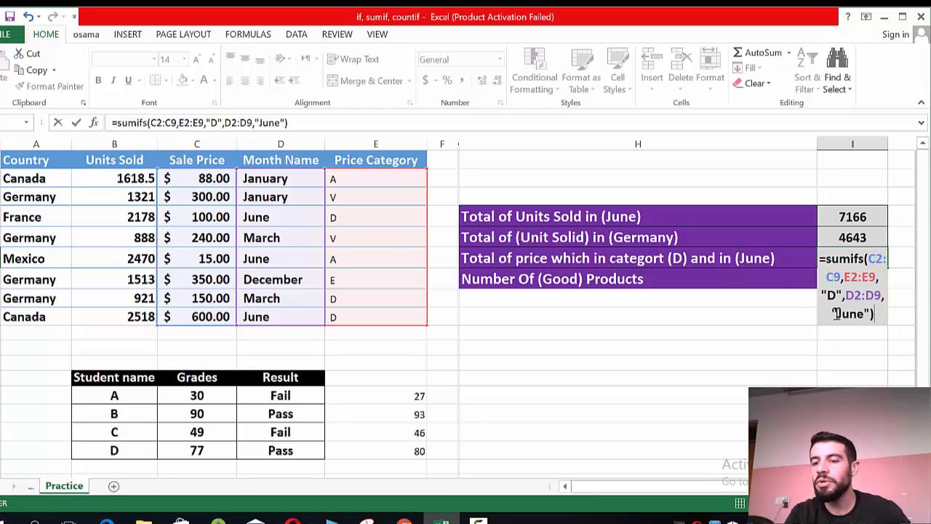
key("Return")
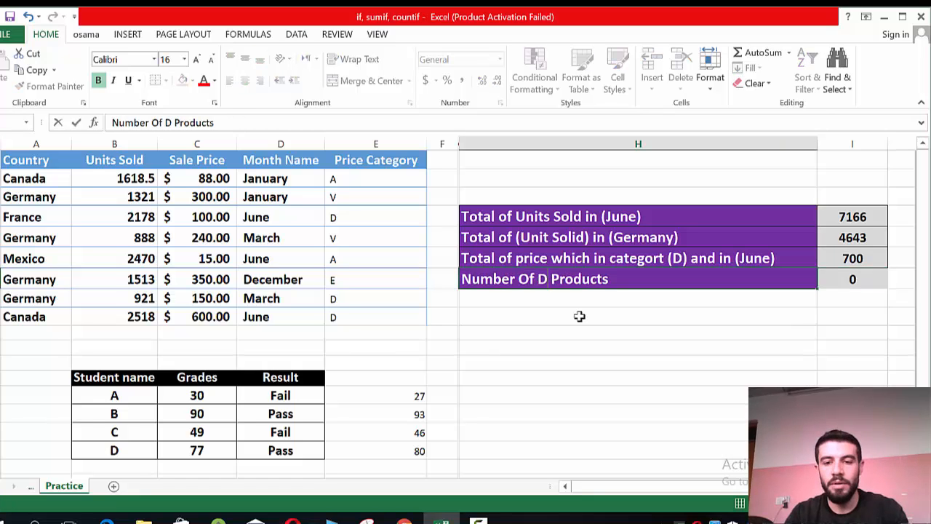
Step: Change the label Number Of (Good) Products to Number Of D Products
key("Return")
left_click(580, 316)
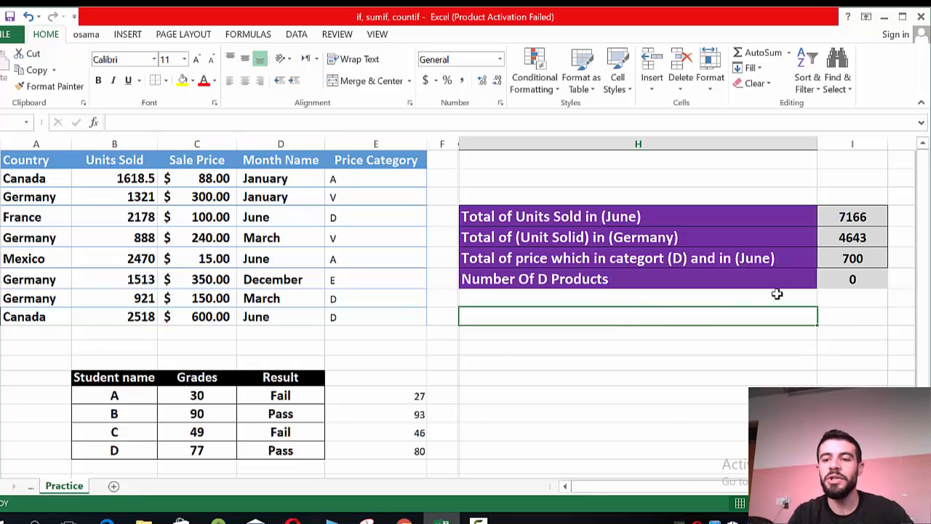
Step: Enter =countif(E2:E9,"D") in the result cell for Number Of D Products
left_click(836, 280)
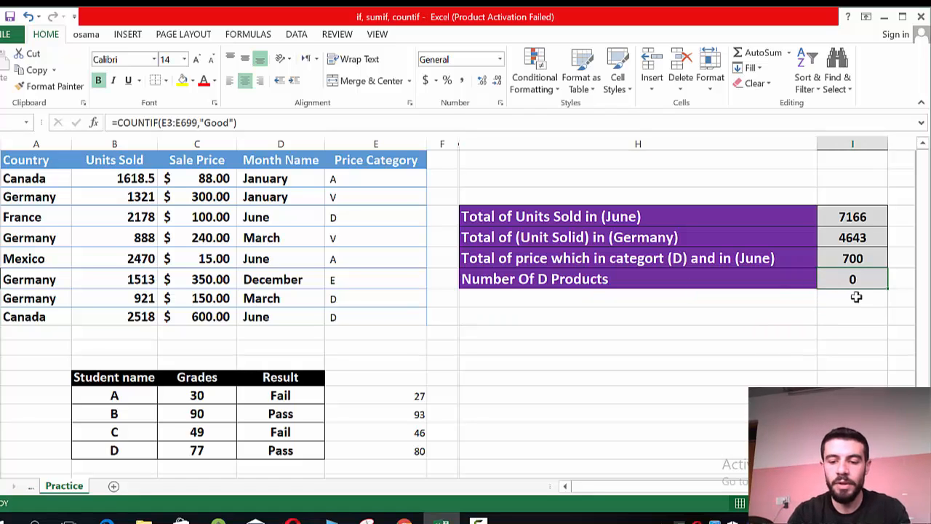
type("=c")
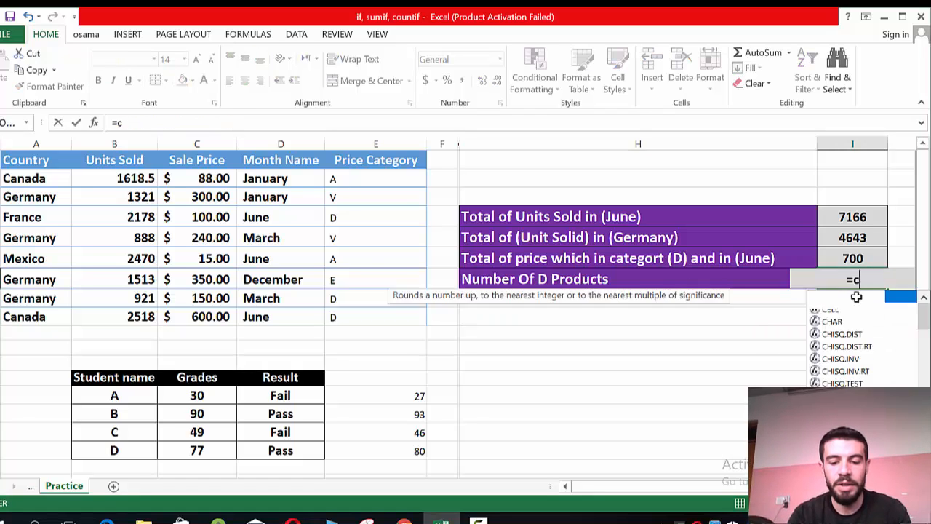
type("ountif")
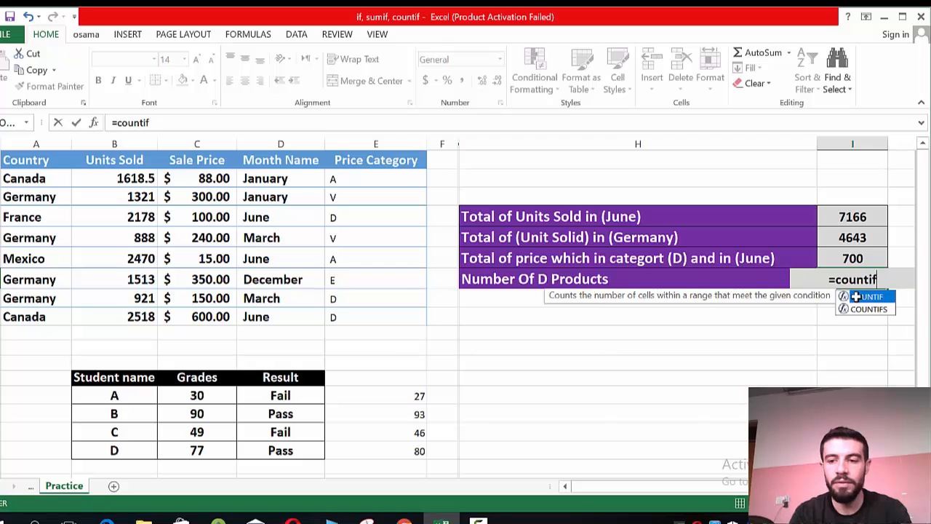
type("(")
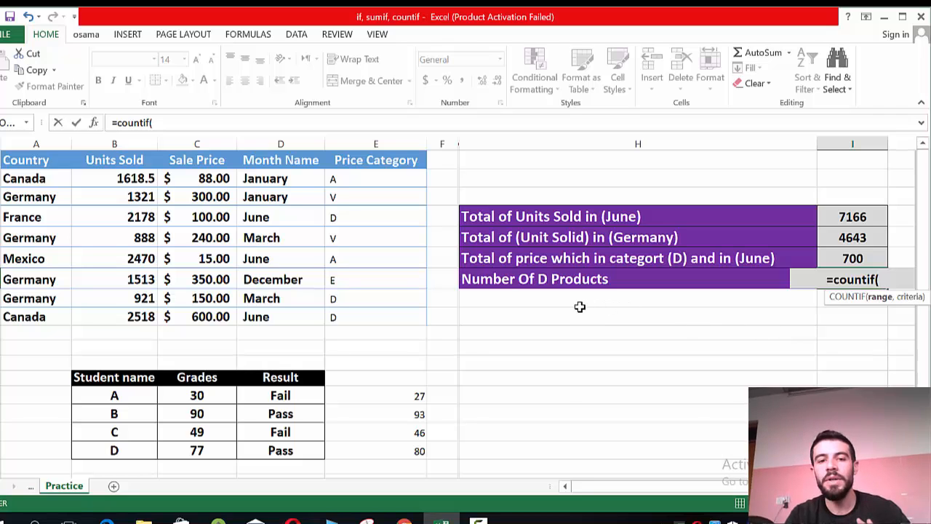
left_click_drag(359, 184, 364, 316)
type(",")
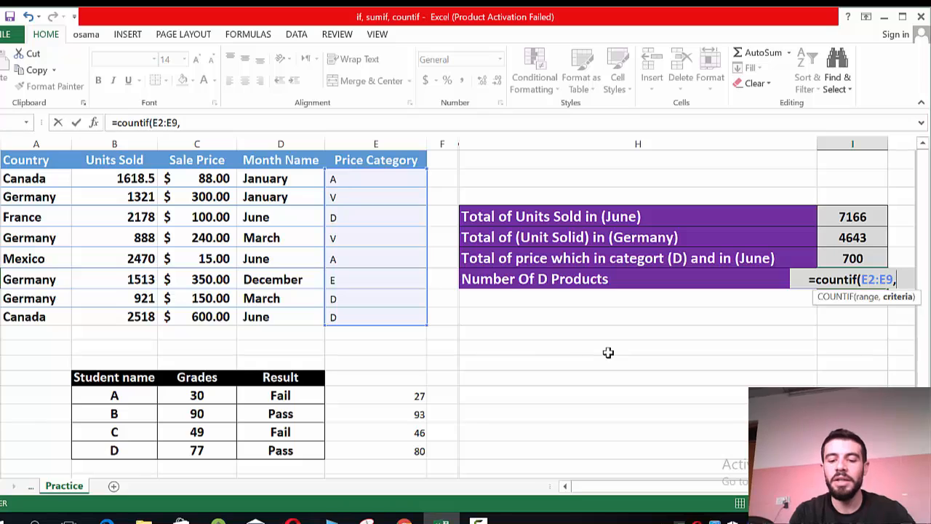
type("\"D\")")
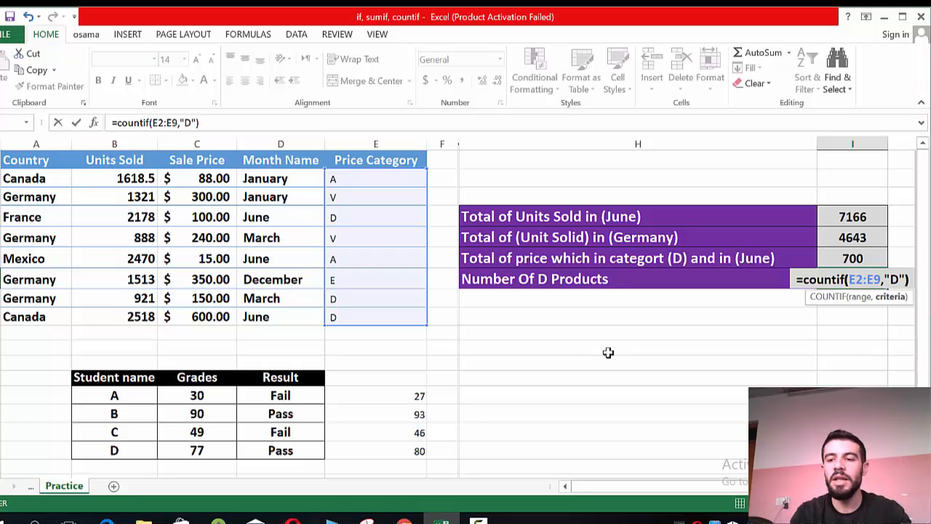
key("Return")
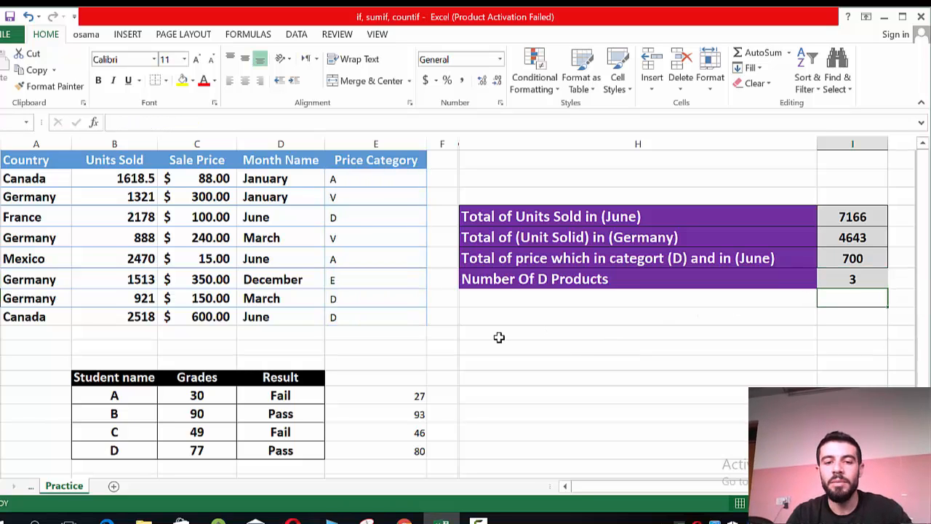
left_click(407, 317)
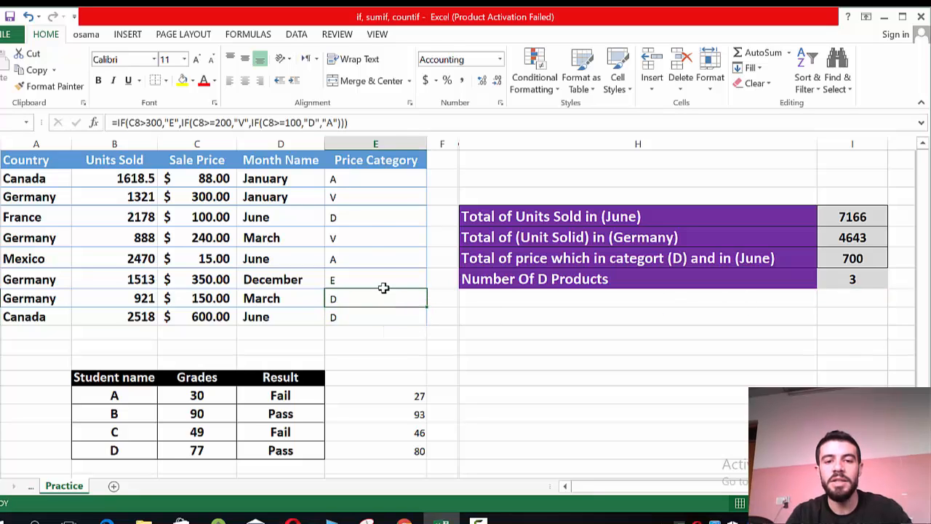